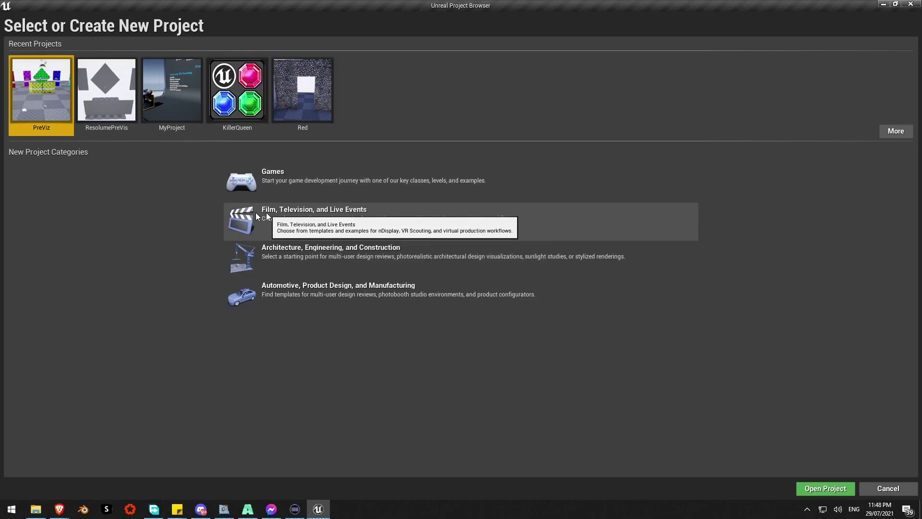
Choose the Film, Television, and Live Events category and its Blank template for the new project
{"action": "left_click", "coordinate": [284, 205]}
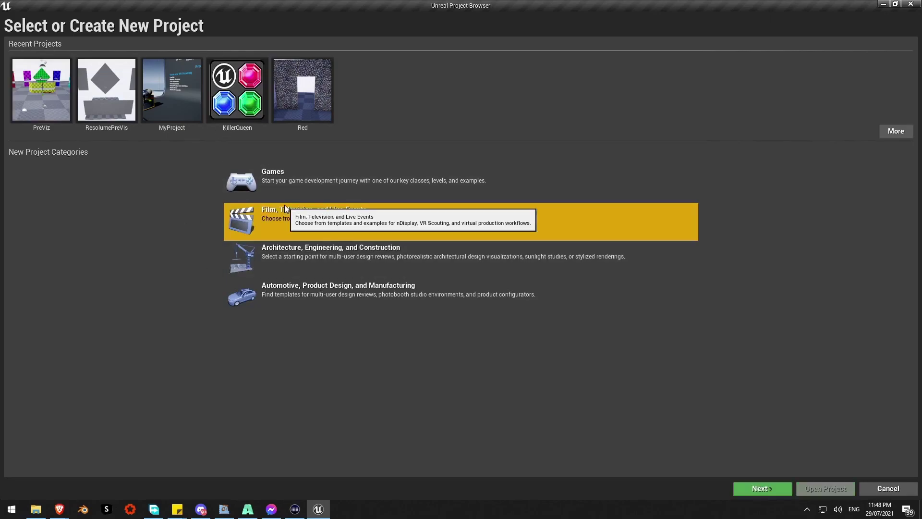
{"action": "left_click", "coordinate": [768, 488]}
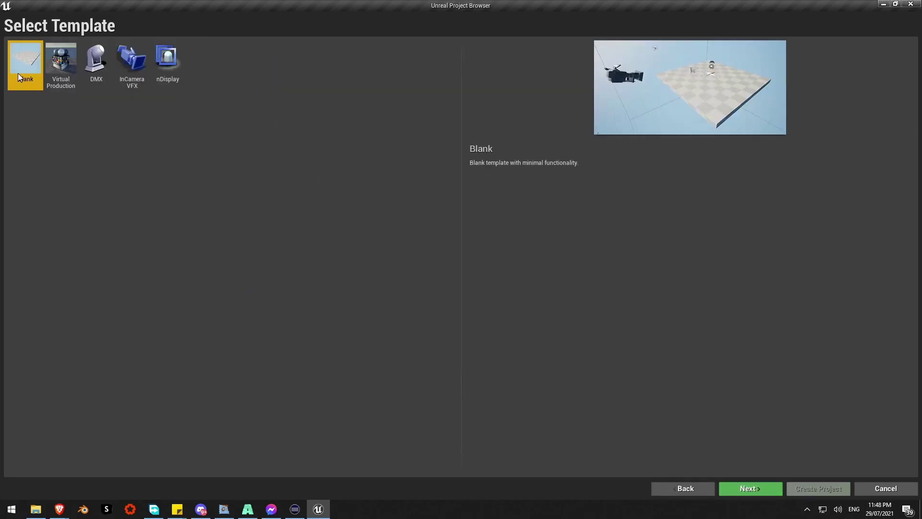
{"action": "left_click", "coordinate": [758, 489]}
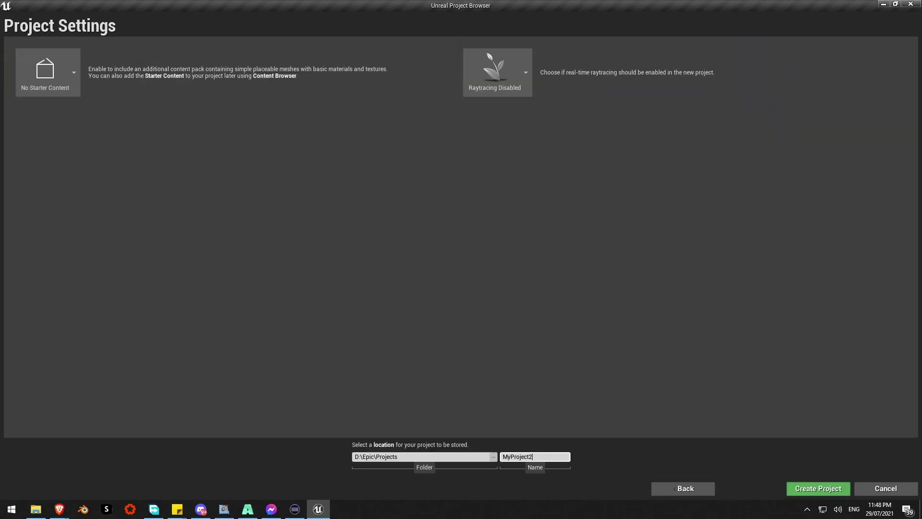
Name the new project PreVis2021 and create it
{"action": "left_click", "coordinate": [552, 456]}
{"action": "key", "text": "BackSpace"}
{"action": "key", "text": "BackSpace"}
{"action": "key", "text": "BackSpace"}
{"action": "key", "text": "BackSpace"}
{"action": "key", "text": "BackSpace"}
{"action": "key", "text": "BackSpace"}
{"action": "key", "text": "BackSpace"}
{"action": "key", "text": "BackSpace"}
{"action": "key", "text": "BackSpace"}
{"action": "key", "text": "BackSpace"}
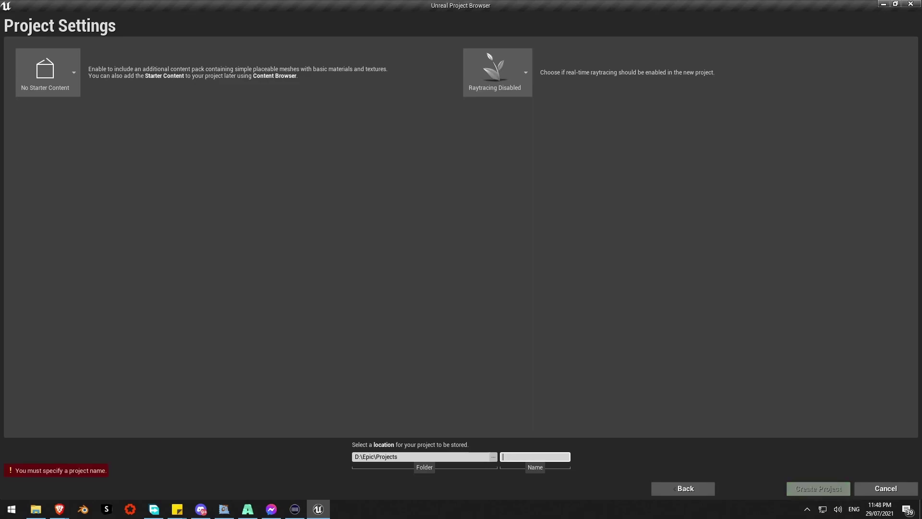
{"action": "type", "text": "PreVis2021"}
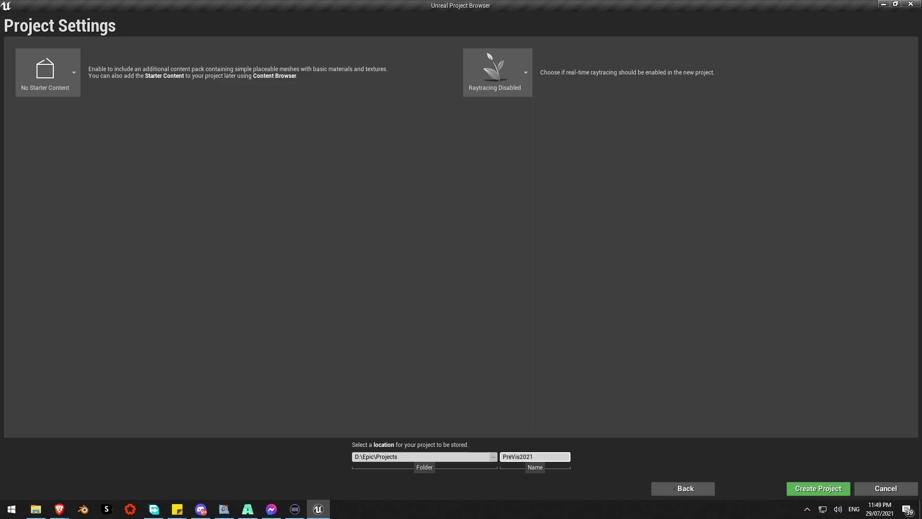
{"action": "left_click", "coordinate": [811, 486]}
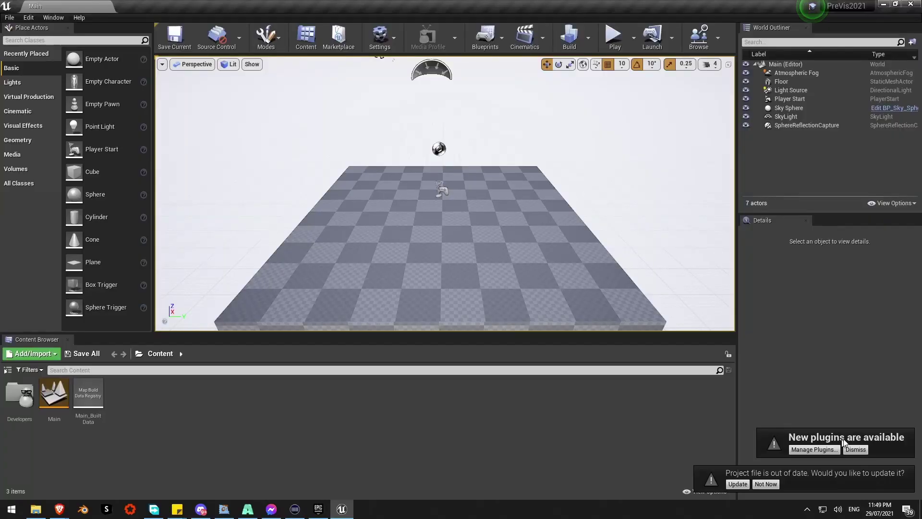
Dismiss the new plugins notification and update the out-of-date project file
{"action": "left_click", "coordinate": [855, 449]}
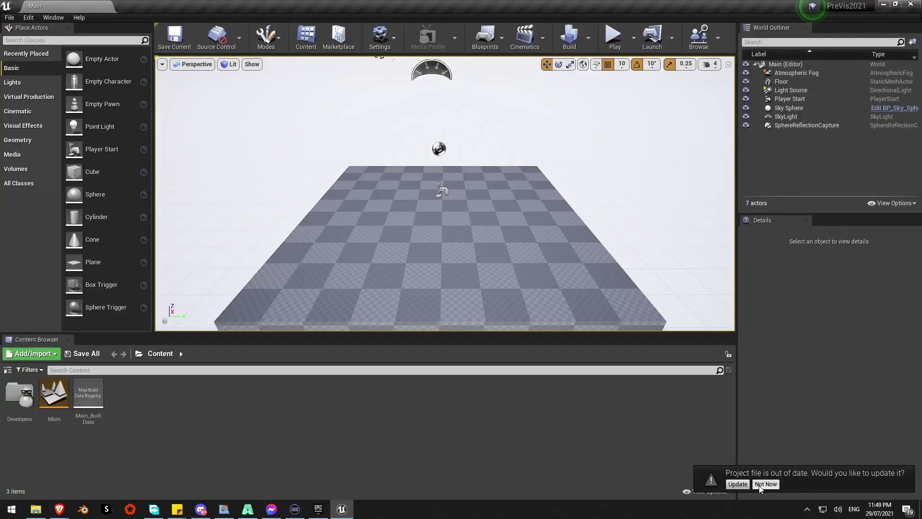
{"action": "left_click", "coordinate": [744, 484]}
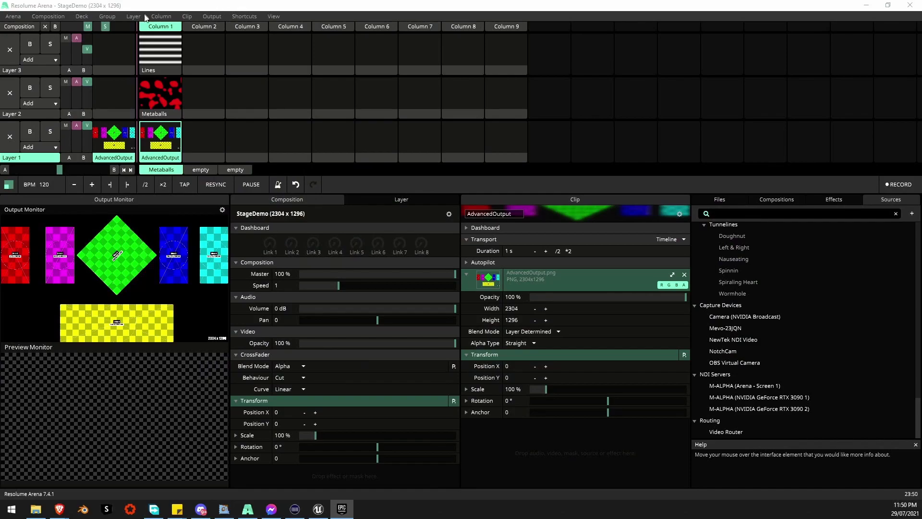
In Resolume Arena, set the Advanced Output device of Screen 1 to Spout and save the output setup
{"action": "left_click", "coordinate": [219, 17]}
{"action": "left_click", "coordinate": [240, 117]}
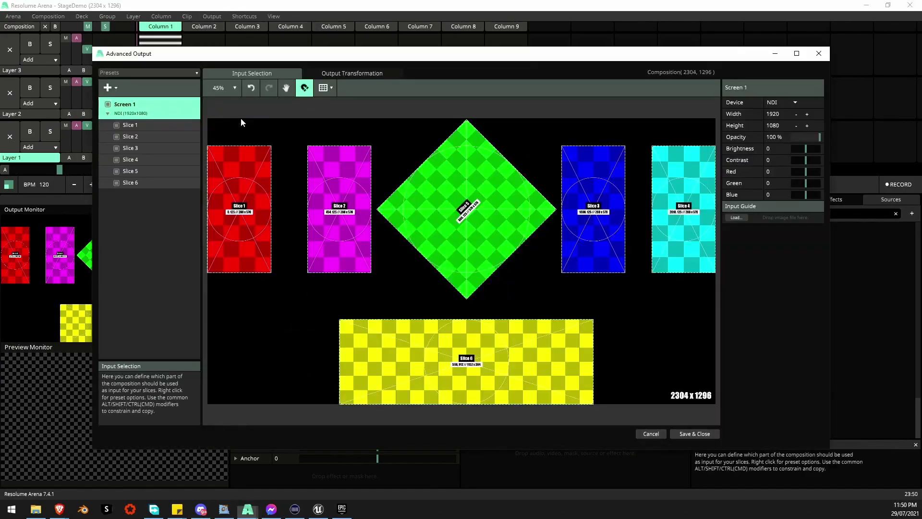
{"action": "left_click", "coordinate": [794, 101]}
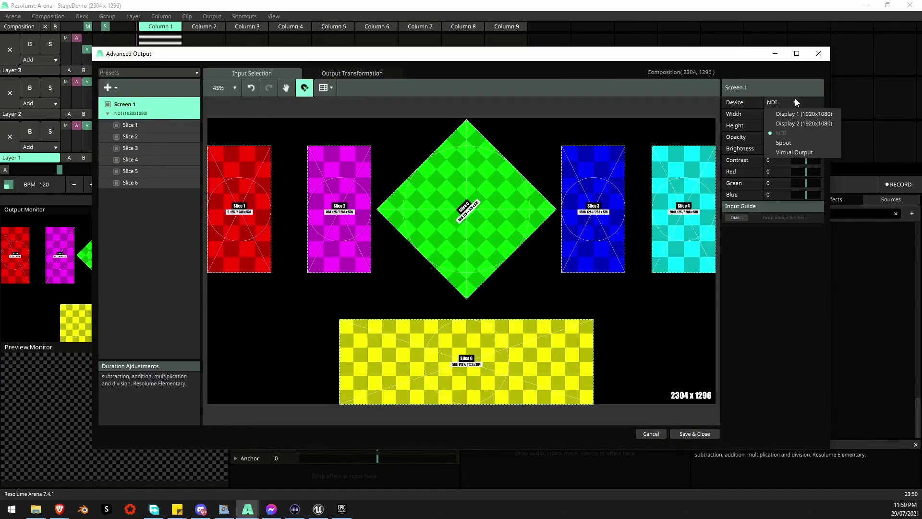
{"action": "left_click", "coordinate": [789, 143]}
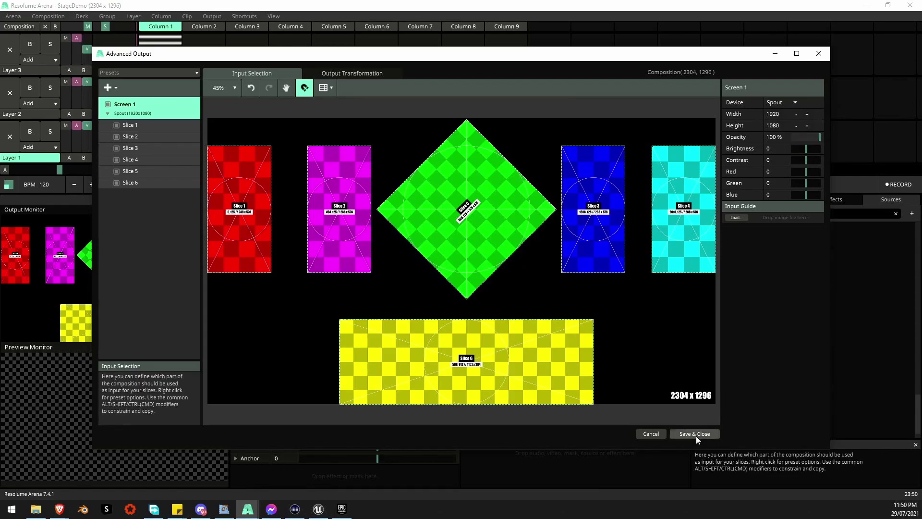
{"action": "left_click", "coordinate": [695, 435]}
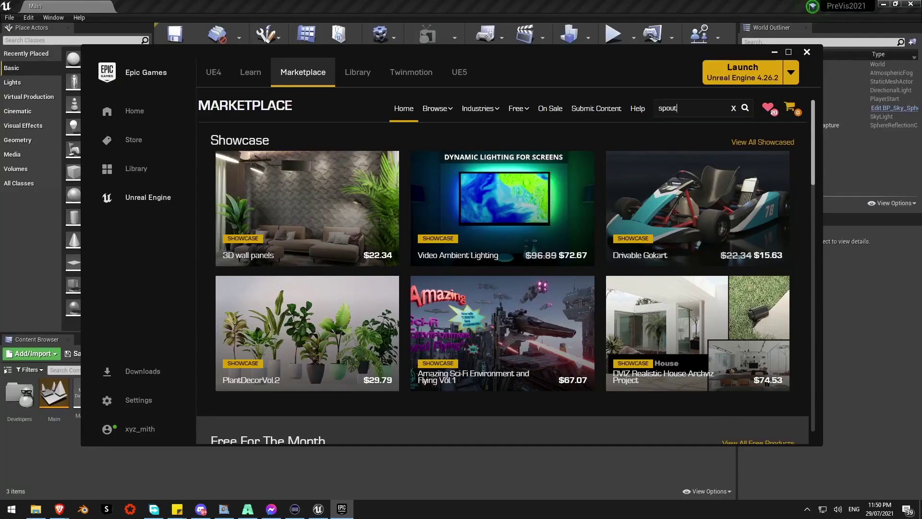
Search the Epic Games Marketplace for "spout", view OffWorldLive's zero-latency livestreaming camera plugin page, and close the launcher
{"action": "key", "text": "Return"}
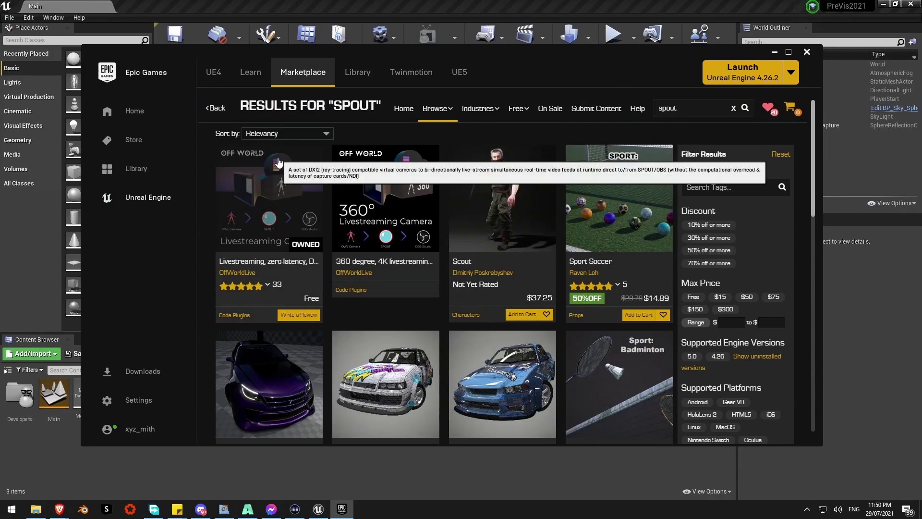
{"action": "left_click", "coordinate": [275, 274]}
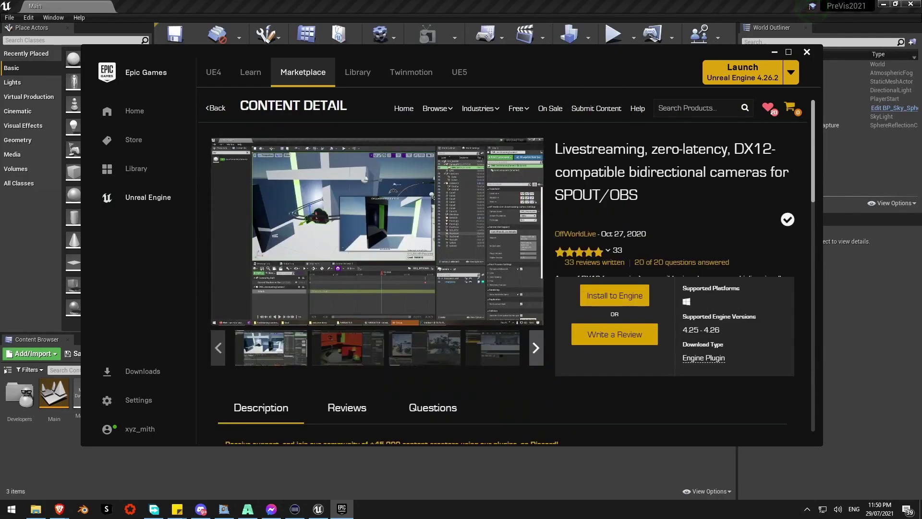
{"action": "scroll", "coordinate": [384, 278], "scroll_direction": "down", "scroll_amount": 2}
{"action": "scroll", "coordinate": [392, 299], "scroll_direction": "up", "scroll_amount": 1}
{"action": "scroll", "coordinate": [392, 299], "scroll_direction": "up", "scroll_amount": 1}
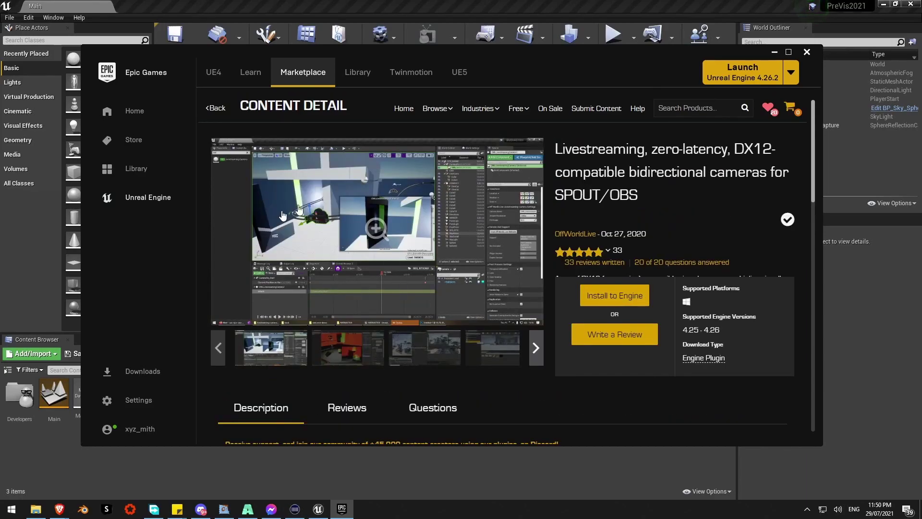
{"action": "left_click", "coordinate": [806, 52]}
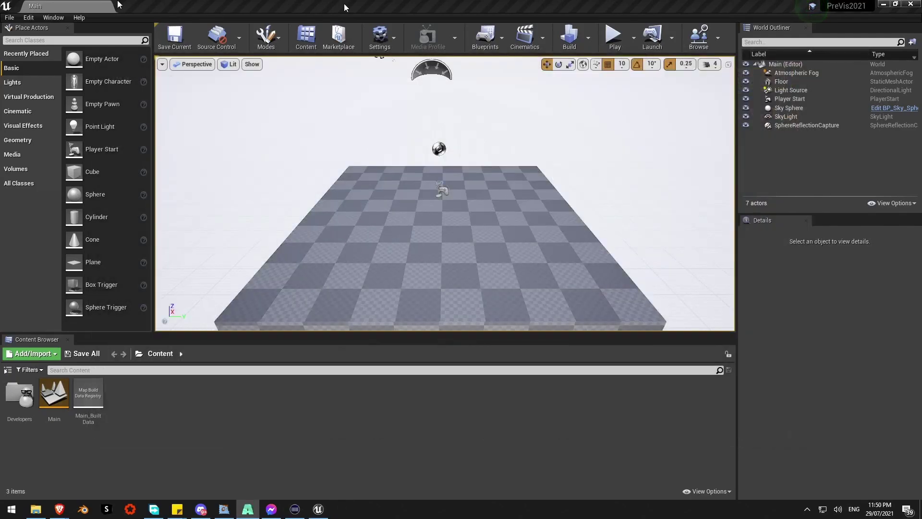
Find the Off World Live Livestreaming Camera plugin by searching "spout", enable it, and restart Unreal Editor
{"action": "left_click", "coordinate": [29, 17]}
{"action": "left_click", "coordinate": [68, 161]}
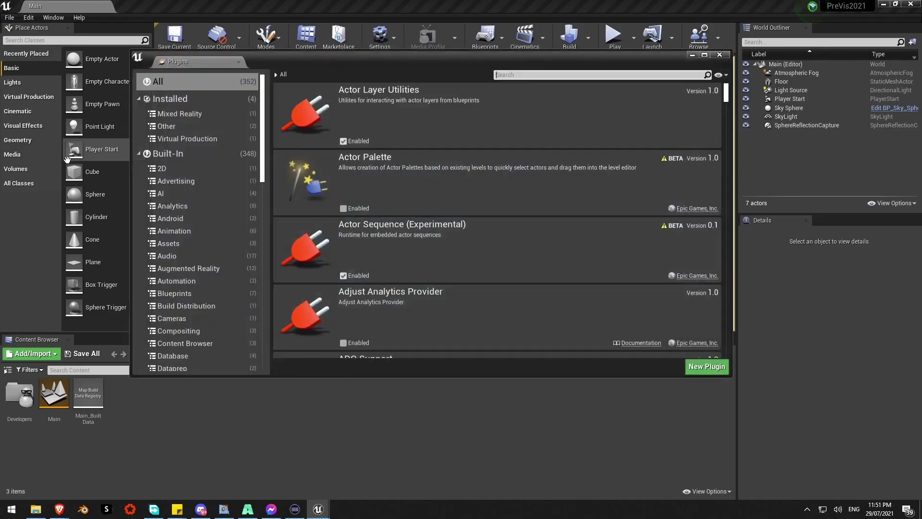
{"action": "type", "text": "spout"}
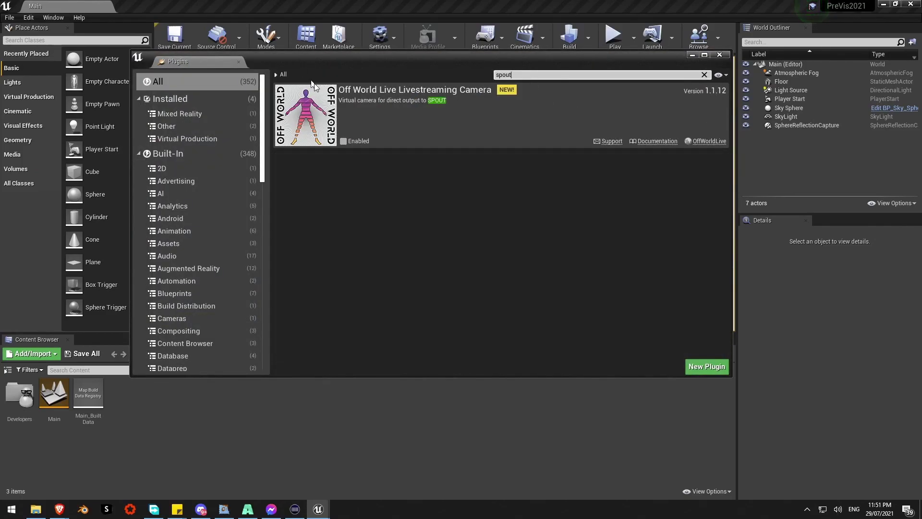
{"action": "left_click", "coordinate": [343, 141]}
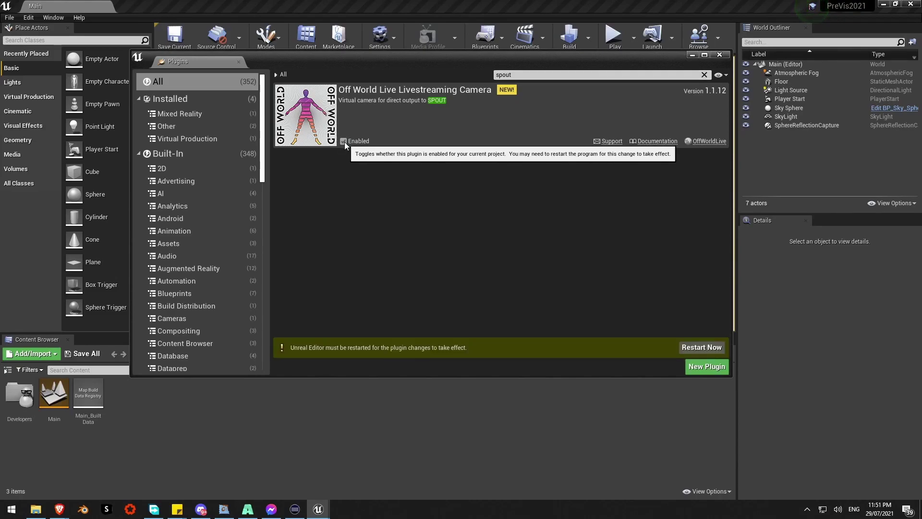
{"action": "left_click", "coordinate": [696, 344]}
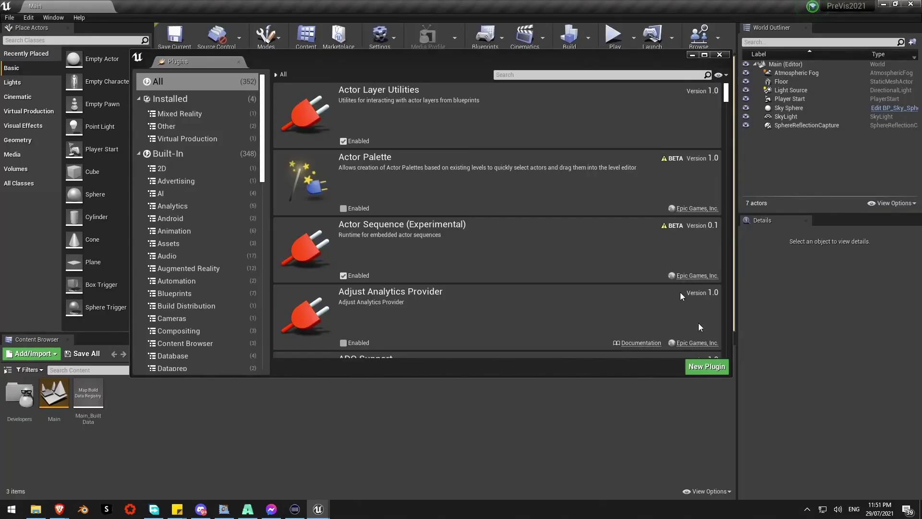
Search the plugin list for "spou" to check the Off World Live Livestreaming Camera's enabled state, and close the list
{"action": "left_click", "coordinate": [561, 75]}
{"action": "type", "text": "spoy"}
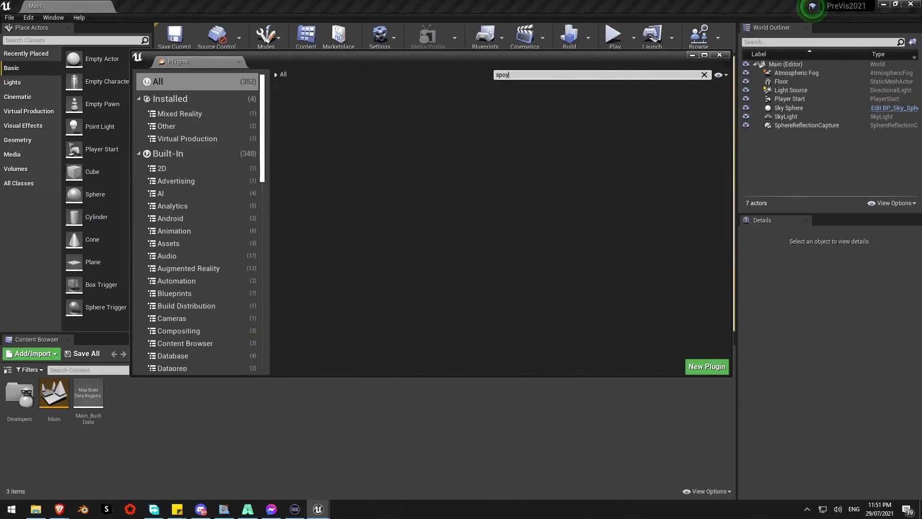
{"action": "key", "text": "BackSpace"}
{"action": "type", "text": "u"}
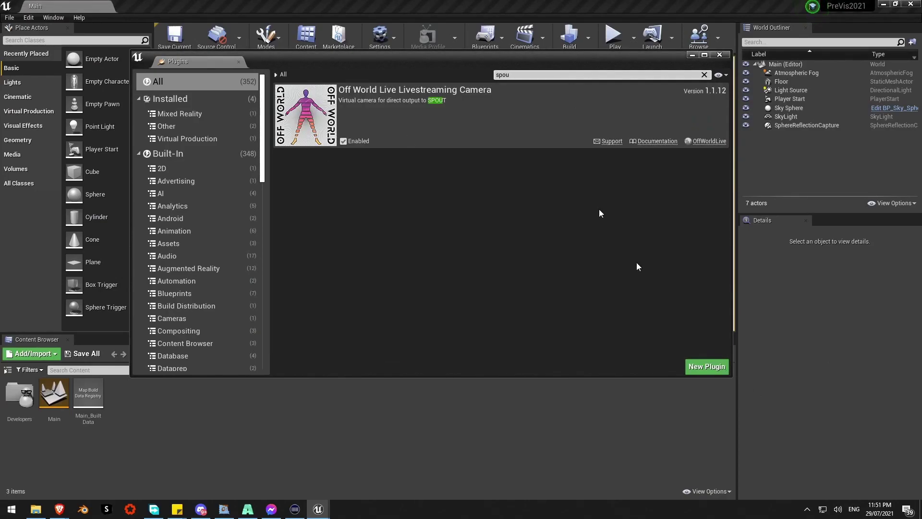
{"action": "left_click", "coordinate": [719, 55]}
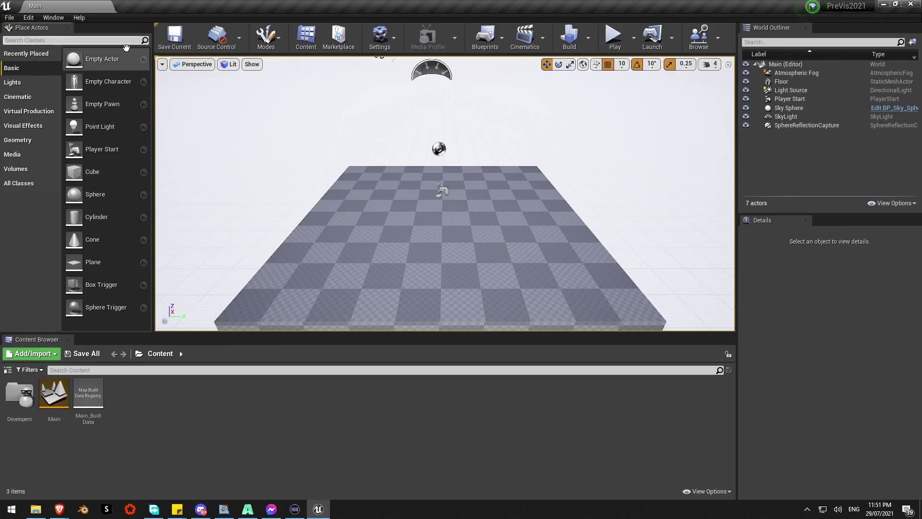
Find the OWLSpout Receiver actor by searching "spout" and place it near the floor's edge, at about Y 430, Z 20
{"action": "left_click", "coordinate": [57, 40]}
{"action": "type", "text": "spout"}
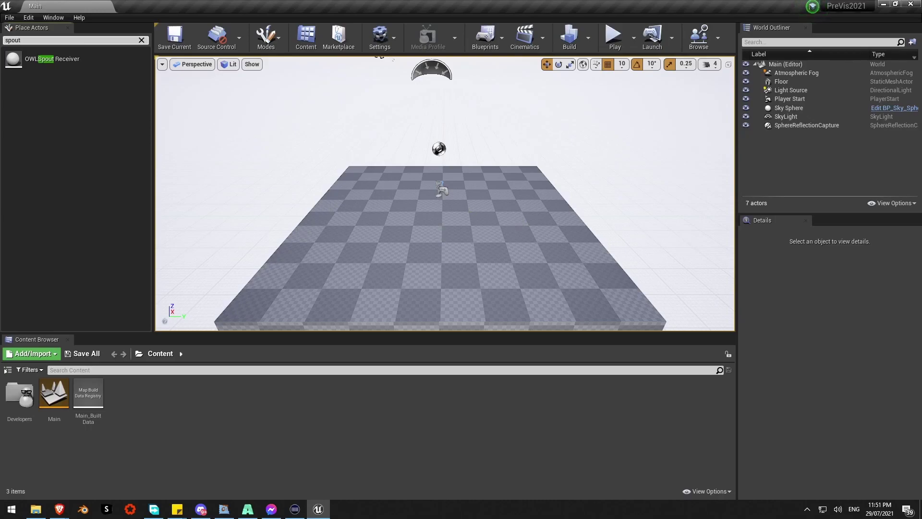
{"action": "mouse_move", "coordinate": [324, 143]}
{"action": "right_mouse_down"}
{"action": "mouse_move", "coordinate": [309, 192]}
{"action": "mouse_move", "coordinate": [308, 153]}
{"action": "mouse_move", "coordinate": [331, 152]}
{"action": "right_mouse_up"}
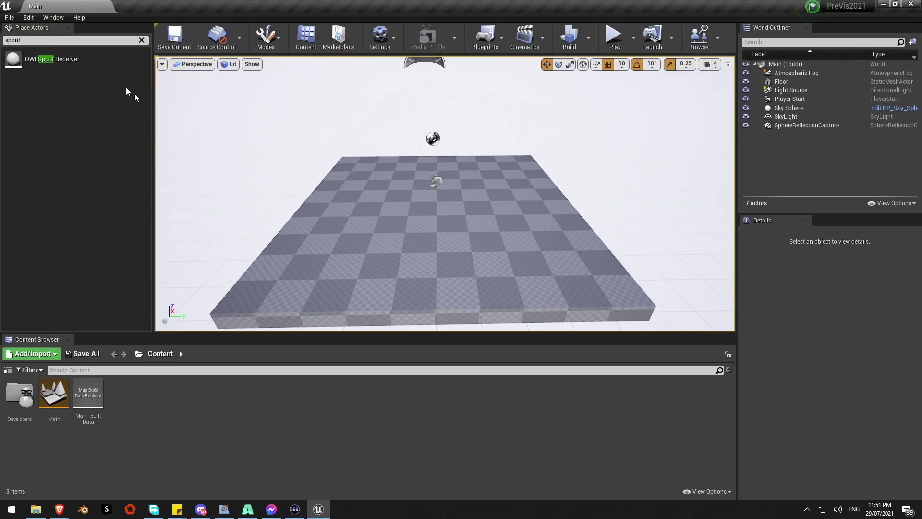
{"action": "left_click_drag", "start_coordinate": [53, 59], "coordinate": [479, 176]}
{"action": "left_click_drag", "start_coordinate": [407, 213], "coordinate": [635, 244]}
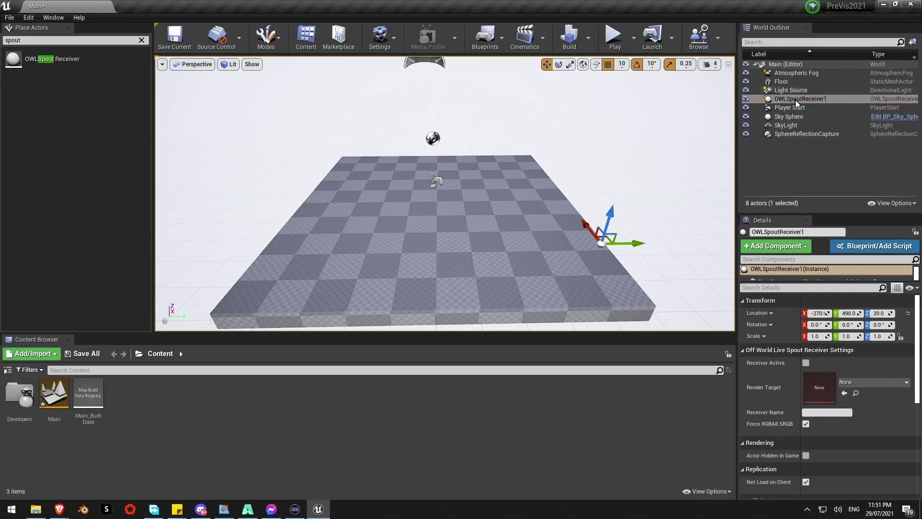
{"action": "left_click_drag", "start_coordinate": [634, 243], "coordinate": [615, 243]}
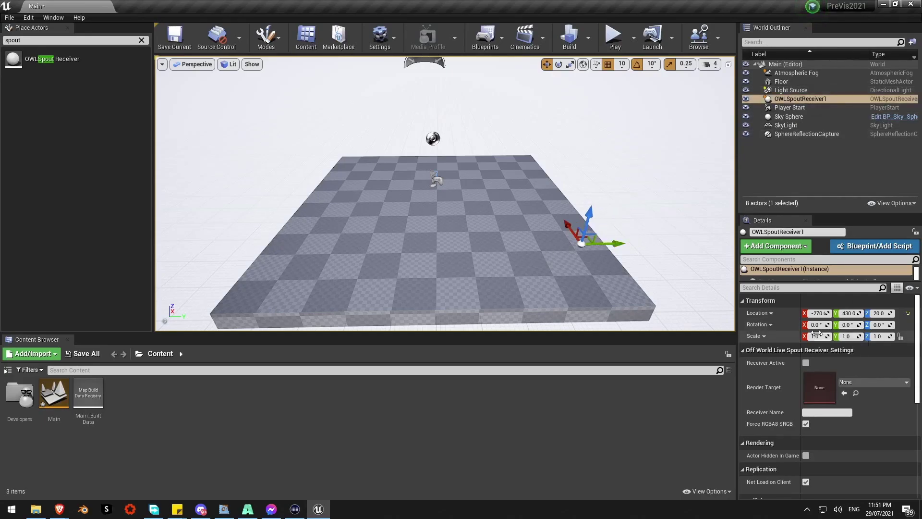
Activate the Spout receiver and set its receiver name to "Arena - Screen 1"
{"action": "scroll", "coordinate": [785, 365], "scroll_direction": "down", "scroll_amount": 3}
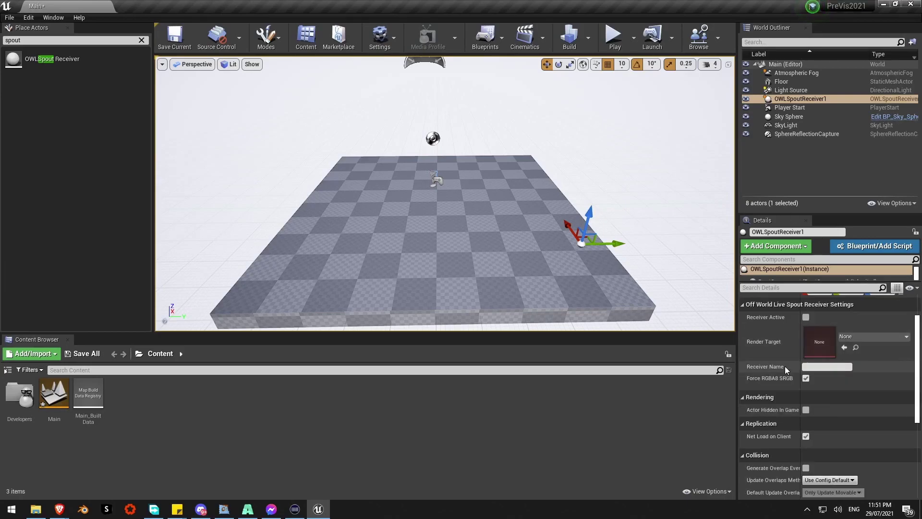
{"action": "scroll", "coordinate": [764, 350], "scroll_direction": "up", "scroll_amount": 1}
{"action": "left_click", "coordinate": [805, 333]}
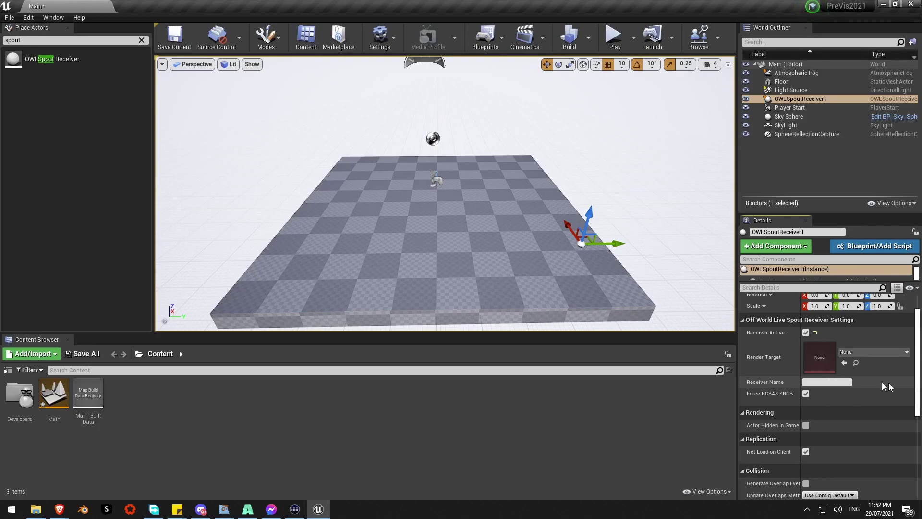
{"action": "left_click", "coordinate": [848, 382]}
{"action": "key", "text": "alt+Tab"}
{"action": "key", "text": "Return"}
{"action": "left_click", "coordinate": [527, 456]}
Create a new Render Target asset named ArenaScreen1 in the Content folder for the Spout receiver
{"action": "left_click", "coordinate": [861, 351]}
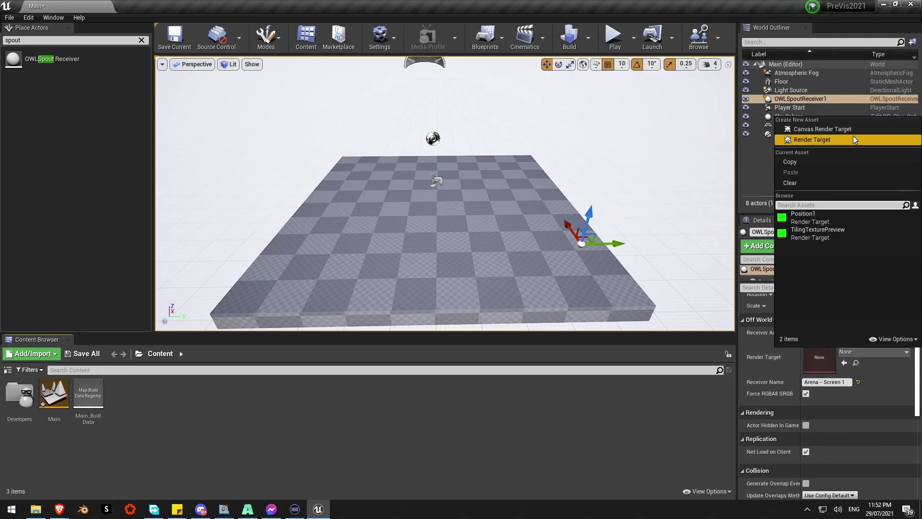
{"action": "left_click", "coordinate": [863, 353]}
{"action": "left_click", "coordinate": [866, 353]}
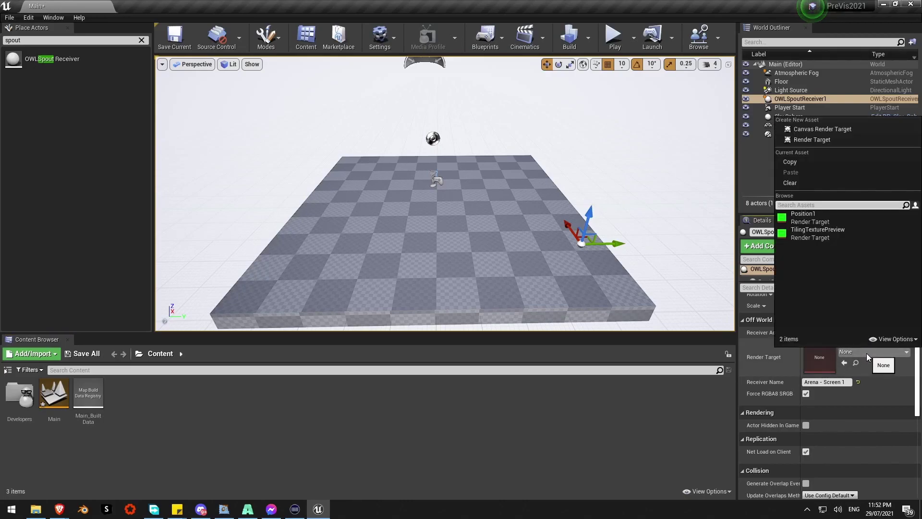
{"action": "left_click", "coordinate": [799, 139]}
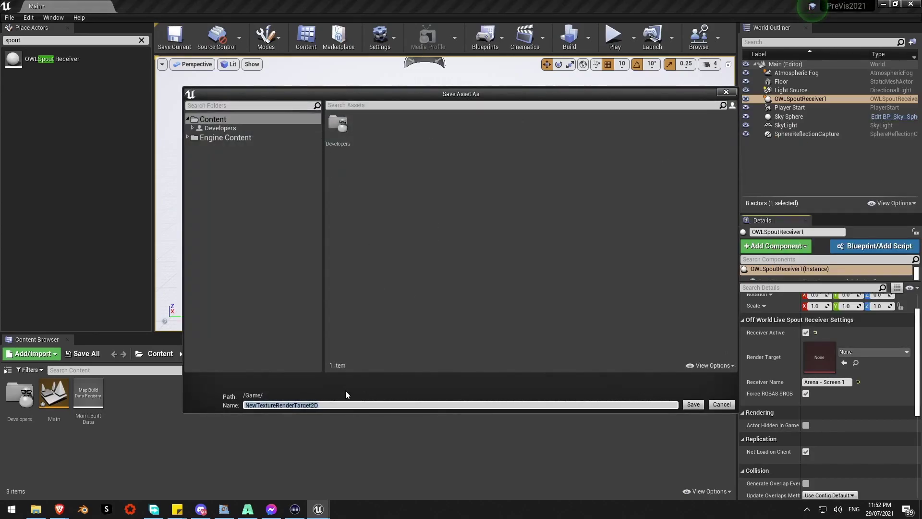
{"action": "type", "text": "ArenaScreen1"}
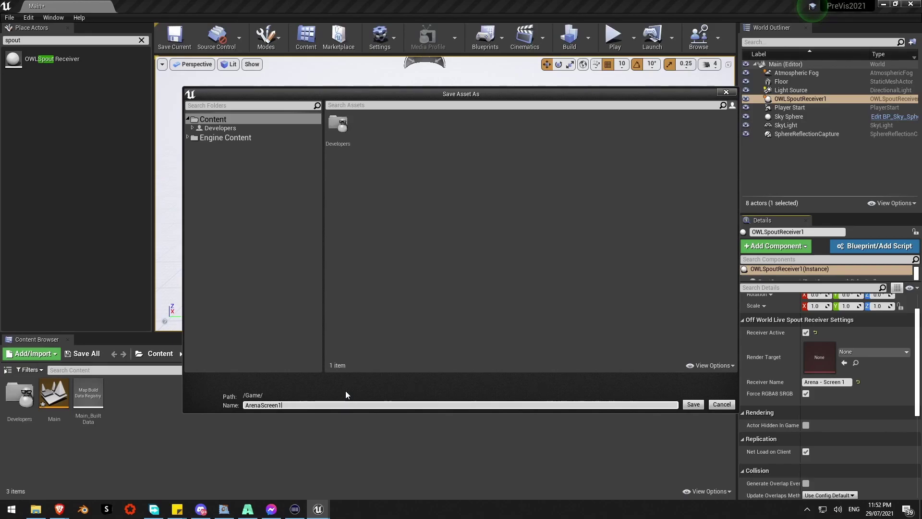
{"action": "key", "text": "Return"}
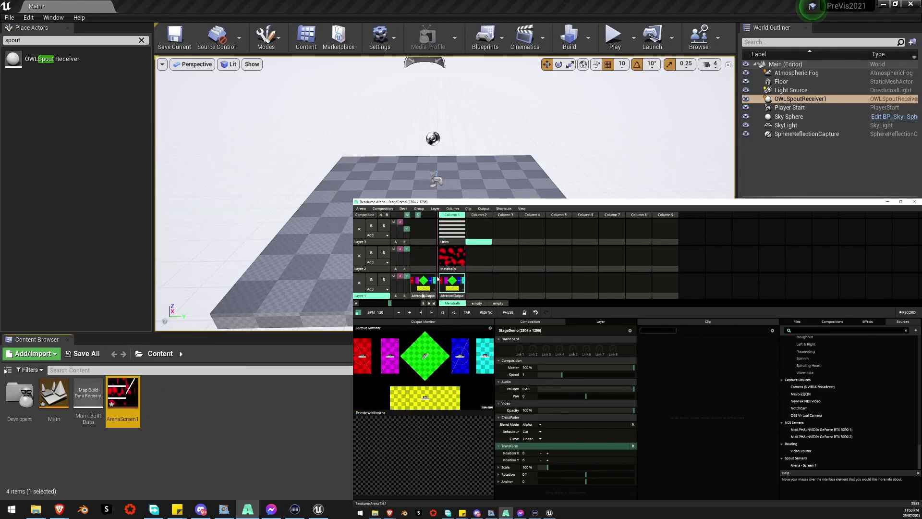
{"action": "left_click", "coordinate": [263, 445]}
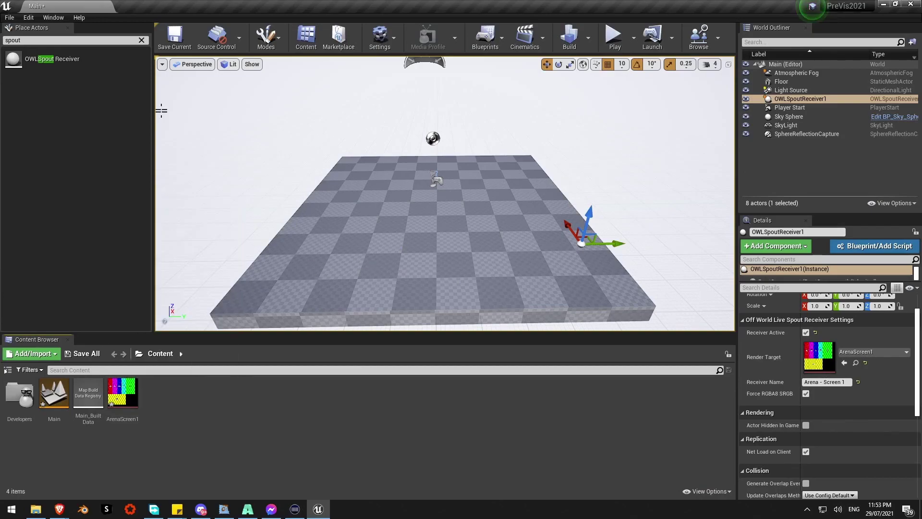
Place a Plane at X -30, Y -40, Z 120, rotate it upright 90° about Y, and scale it uniformly to about 2.3
{"action": "left_click", "coordinate": [142, 41]}
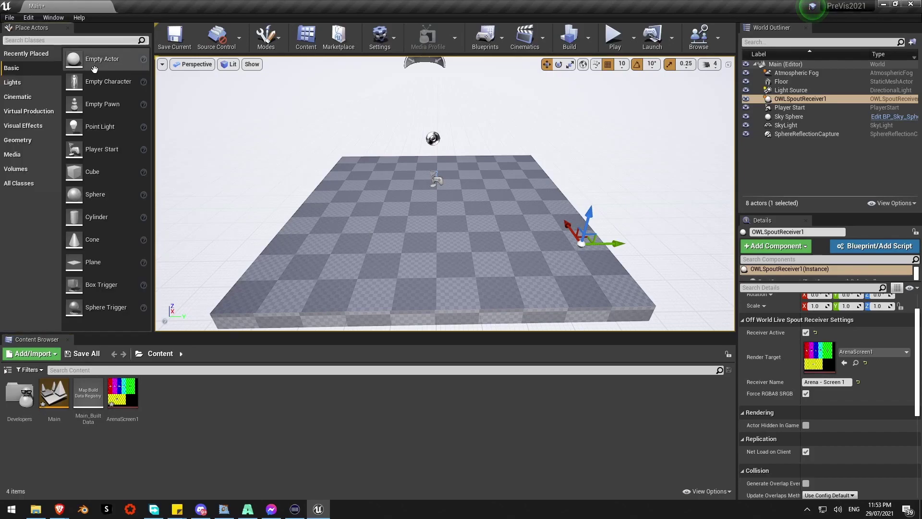
{"action": "left_click_drag", "start_coordinate": [94, 264], "coordinate": [425, 205]}
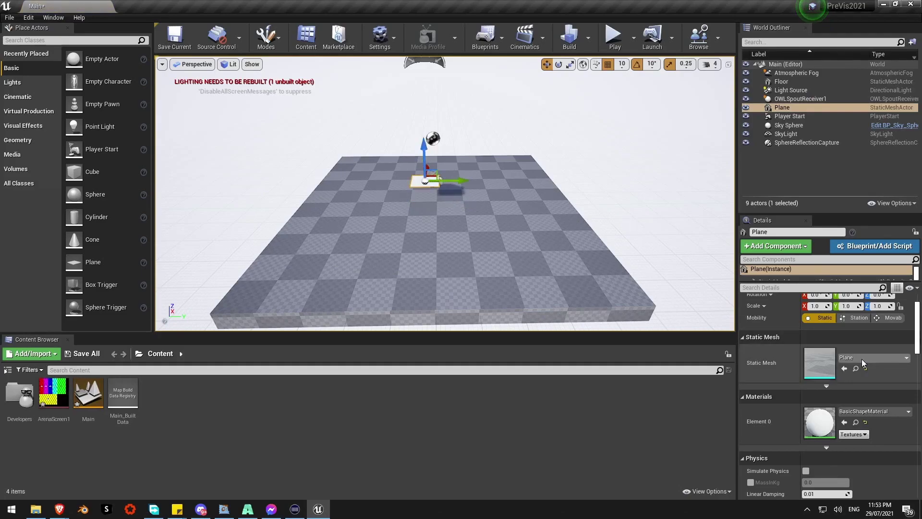
{"action": "scroll", "coordinate": [806, 307], "scroll_direction": "up", "scroll_amount": 1}
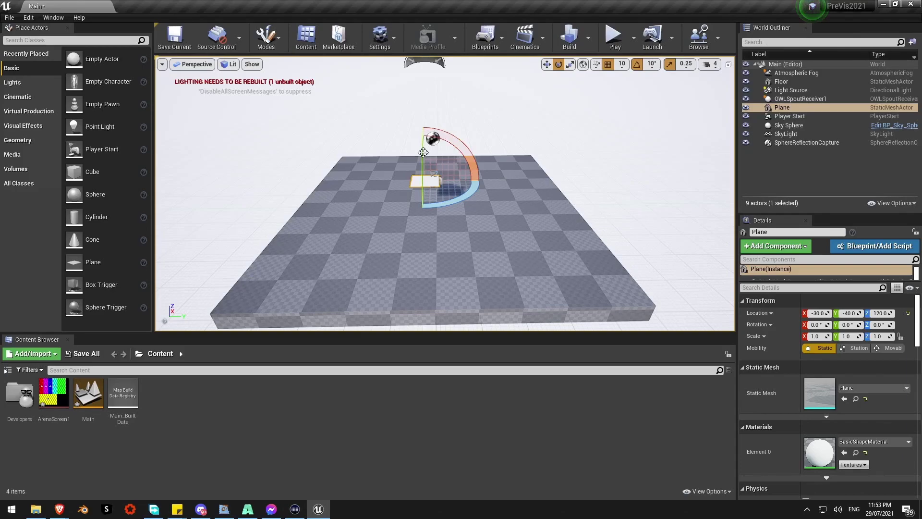
{"action": "left_click_drag", "start_coordinate": [423, 152], "coordinate": [423, 177]}
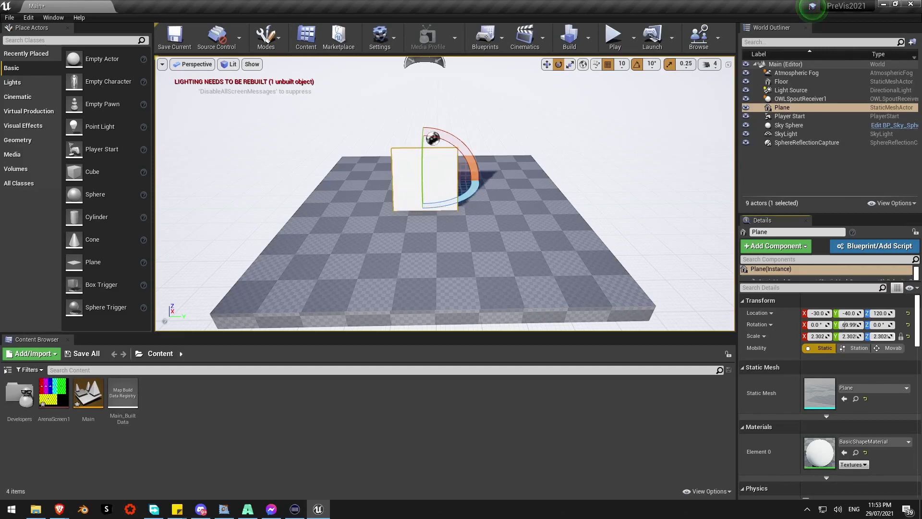
{"action": "left_click", "coordinate": [407, 274]}
{"action": "scroll", "coordinate": [431, 179], "scroll_direction": "up", "scroll_amount": 3}
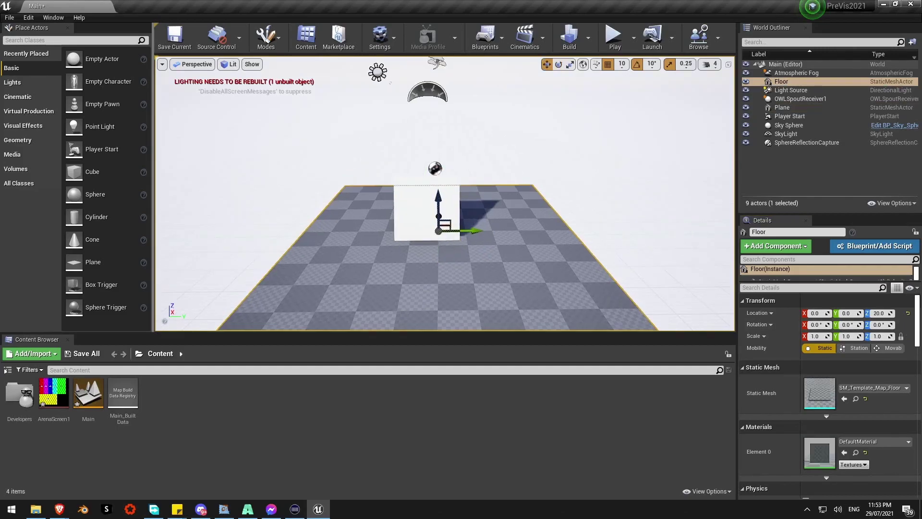
Apply the ArenaScreen1 render target to the upright plane so that a material is created from it
{"action": "left_click", "coordinate": [404, 218]}
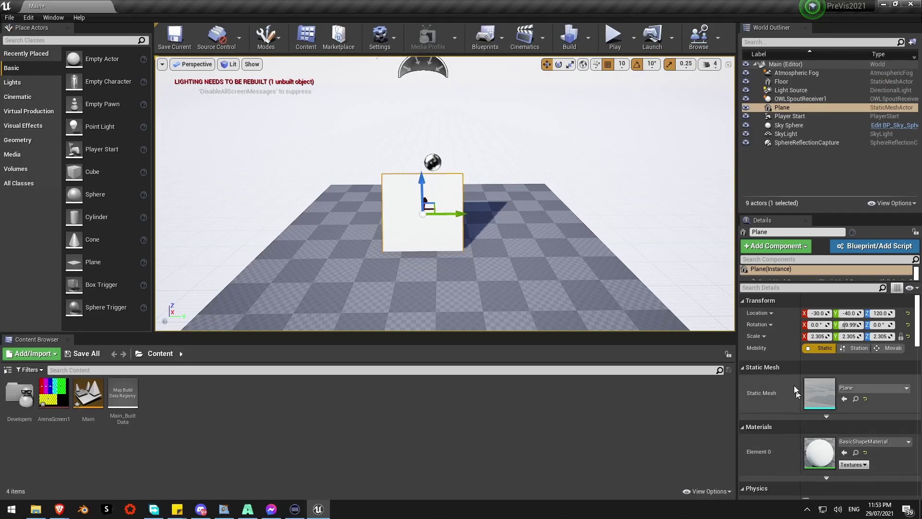
{"action": "scroll", "coordinate": [802, 402], "scroll_direction": "down", "scroll_amount": 2}
{"action": "left_click", "coordinate": [52, 393]}
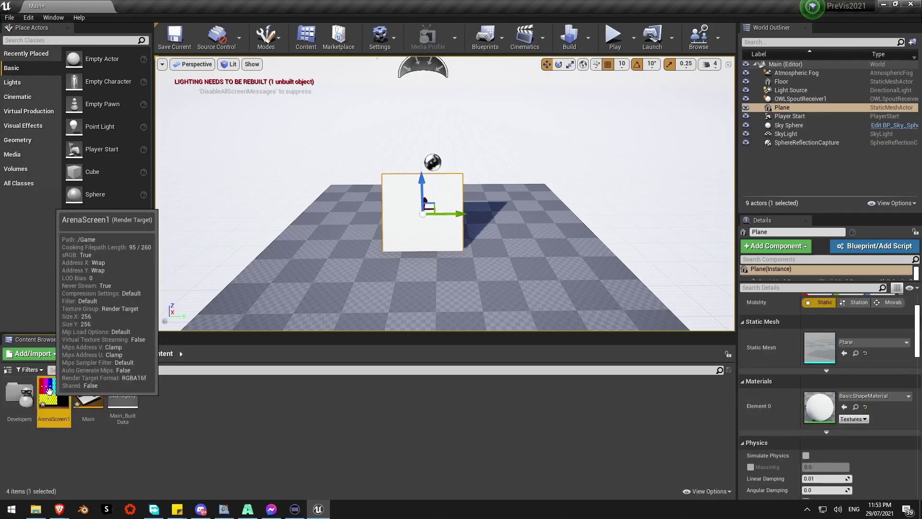
{"action": "left_click_drag", "start_coordinate": [54, 393], "coordinate": [403, 216]}
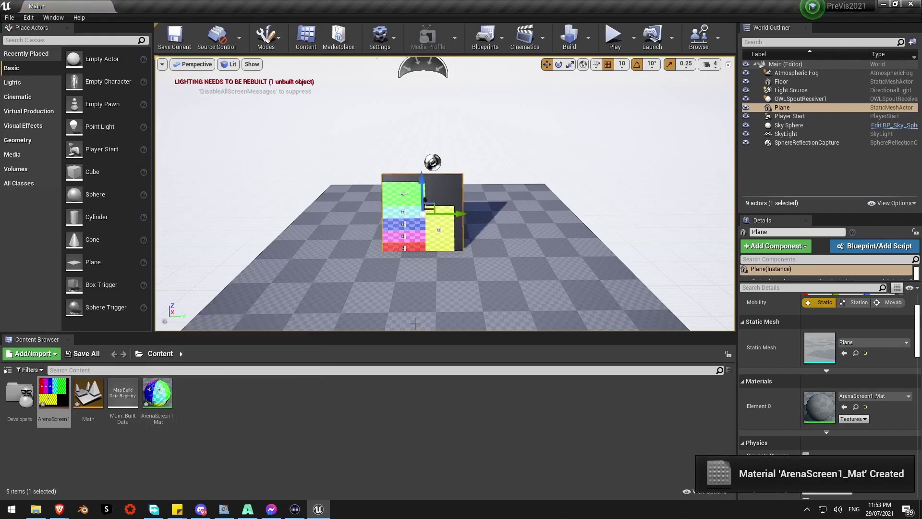
Raise the textured plane to Z 180 above the floor and view its live Spout feed
{"action": "scroll", "coordinate": [424, 198], "scroll_direction": "up", "scroll_amount": 4}
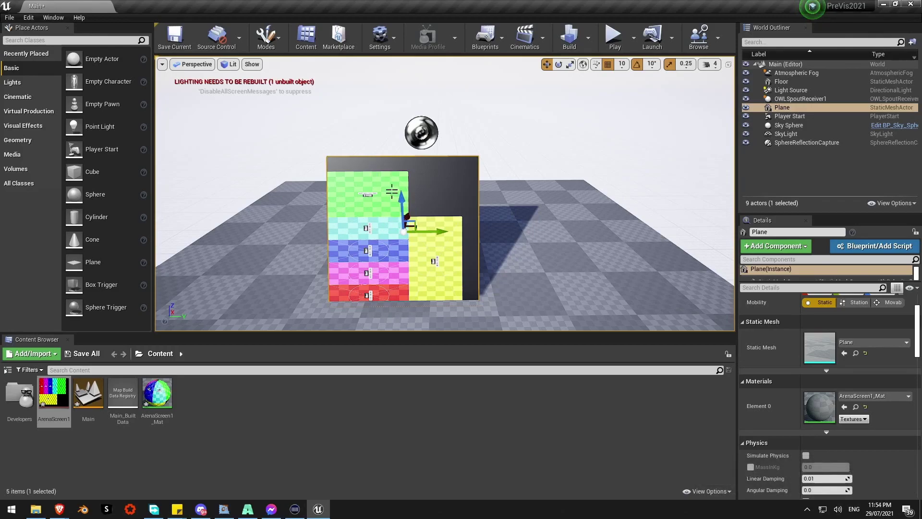
{"action": "left_click_drag", "start_coordinate": [405, 206], "coordinate": [403, 168]}
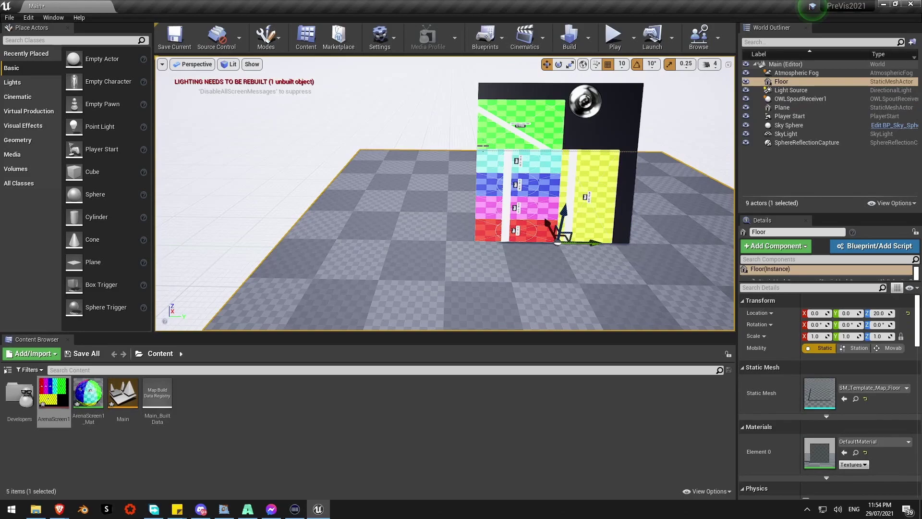
{"action": "key", "text": "d"}
{"action": "right_click_drag", "start_coordinate": [483, 145], "coordinate": [486, 135]}
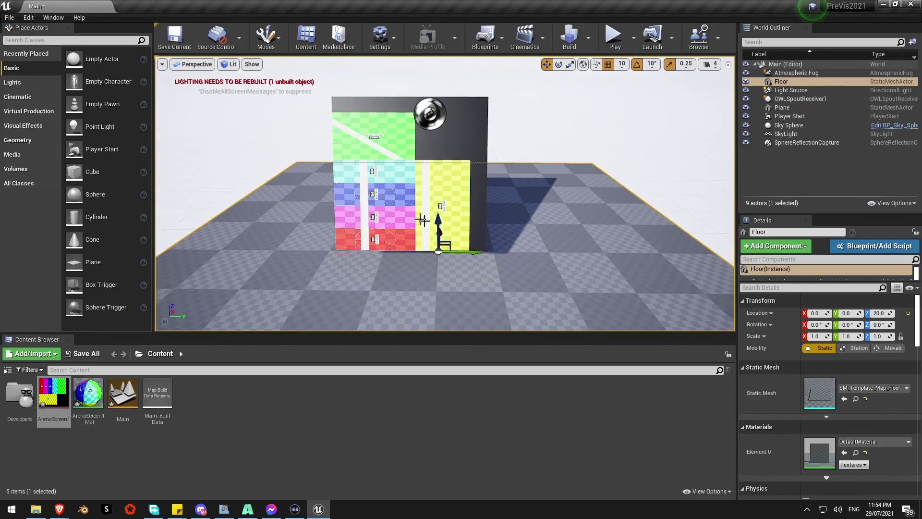
{"action": "scroll", "coordinate": [445, 200], "scroll_direction": "down", "scroll_amount": 4}
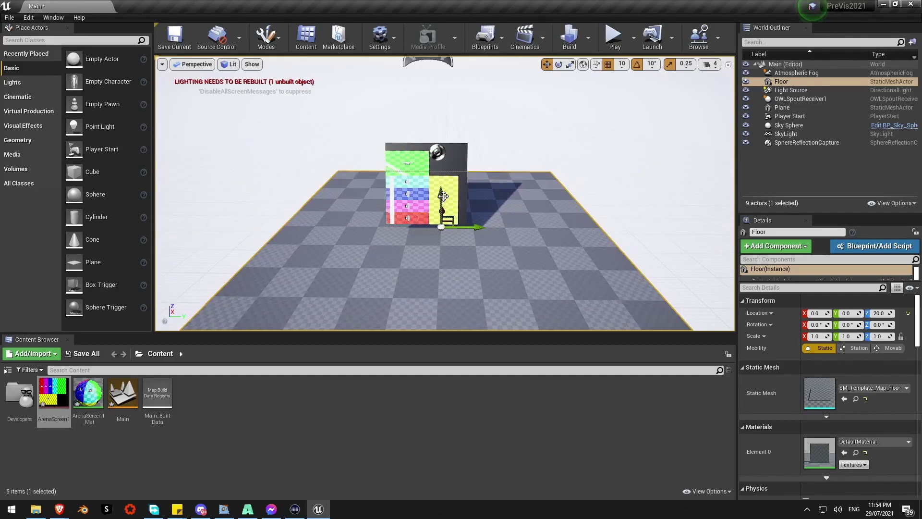
{"action": "scroll", "coordinate": [445, 201], "scroll_direction": "up", "scroll_amount": 3}
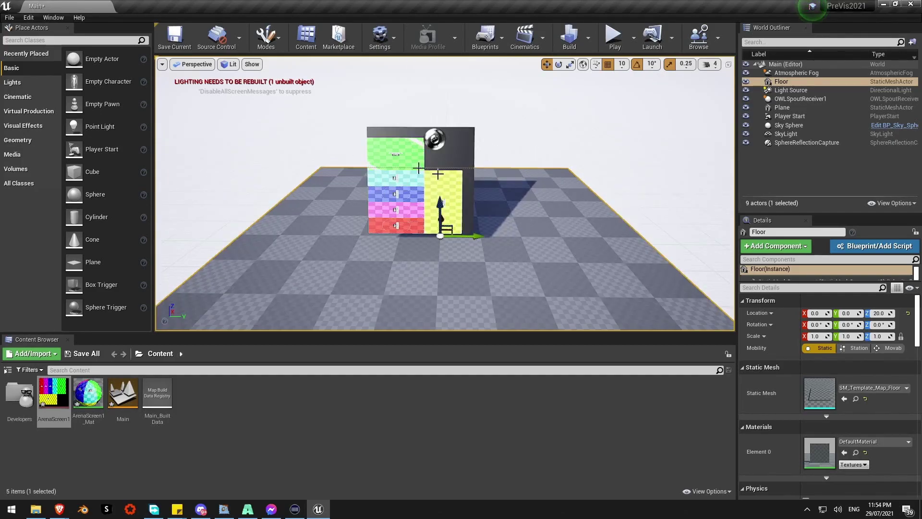
Delete the textured test plane from the level
{"action": "left_click", "coordinate": [417, 162]}
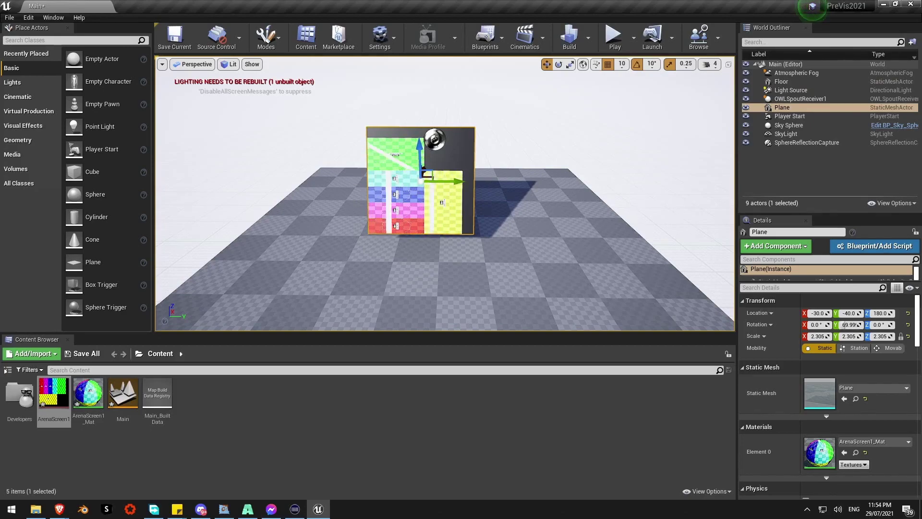
{"action": "key", "text": "Delete"}
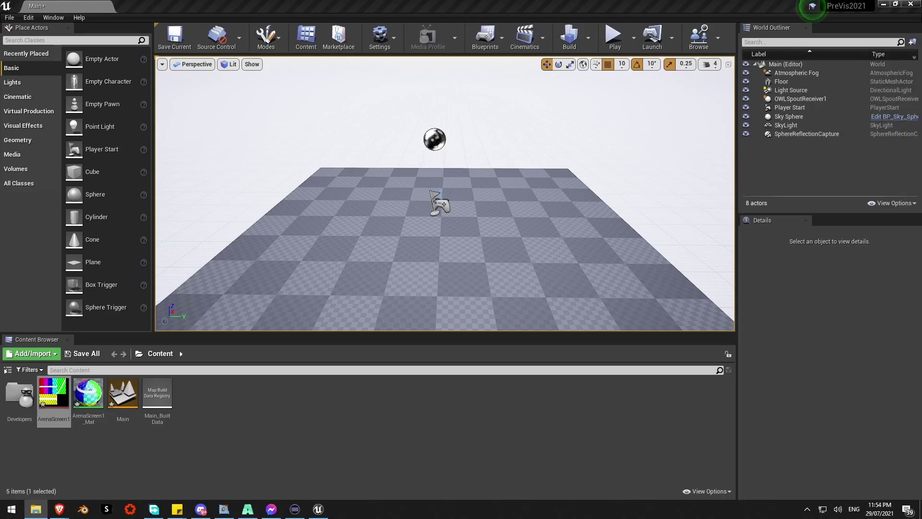
Import Stage.fbx from the 3D Objects folder into the Content folder with the default static mesh import options
{"action": "left_click_drag", "start_coordinate": [921, 40], "coordinate": [823, 41]}
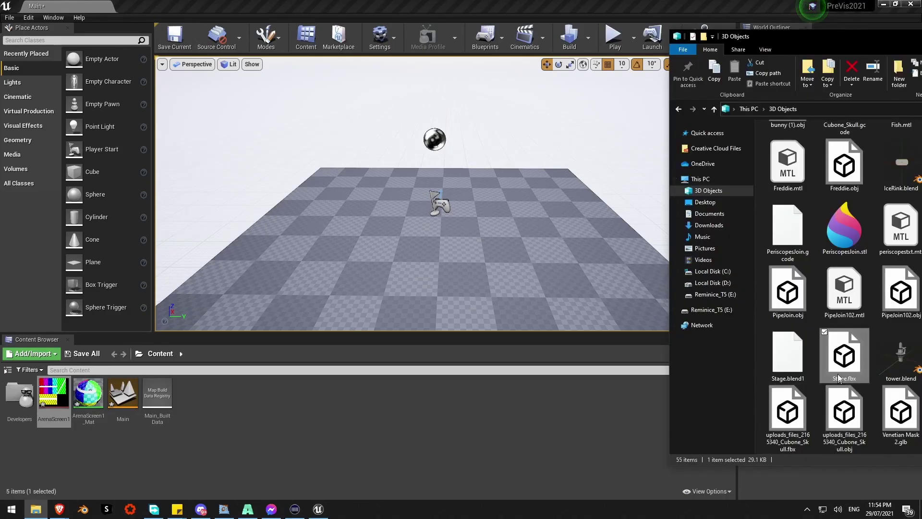
{"action": "left_click_drag", "start_coordinate": [842, 363], "coordinate": [298, 432]}
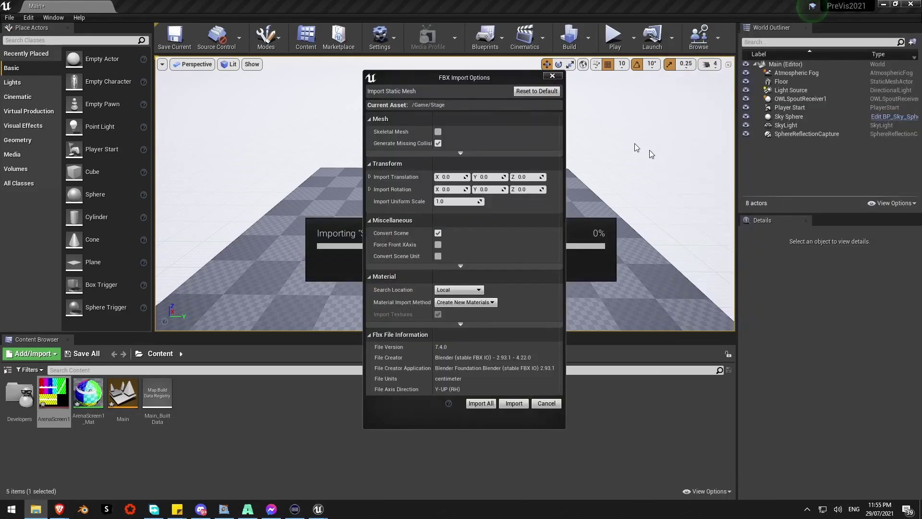
{"action": "left_click", "coordinate": [513, 403]}
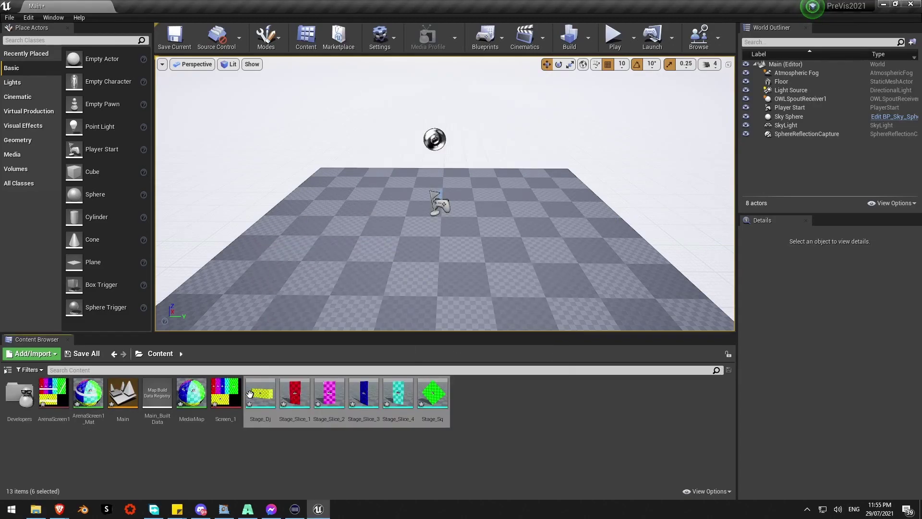
Place the six imported stage meshes together in the level at X 80, Y 0, Z 20, rotated 90° about Z
{"action": "left_click_drag", "start_coordinate": [298, 395], "coordinate": [495, 220]}
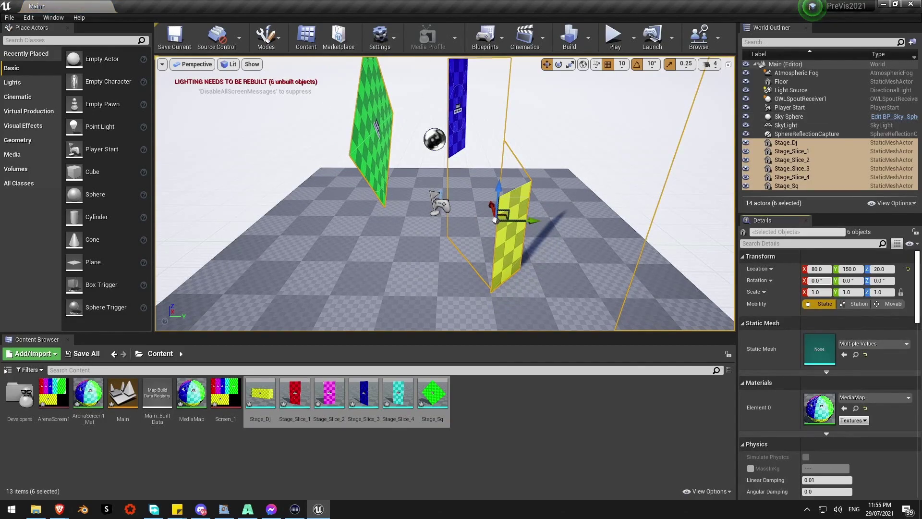
{"action": "key", "text": "e"}
{"action": "left_click_drag", "start_coordinate": [475, 242], "coordinate": [477, 222]}
{"action": "key", "text": "w"}
{"action": "right_click_drag", "start_coordinate": [442, 206], "coordinate": [451, 222]}
{"action": "key", "text": "d"}
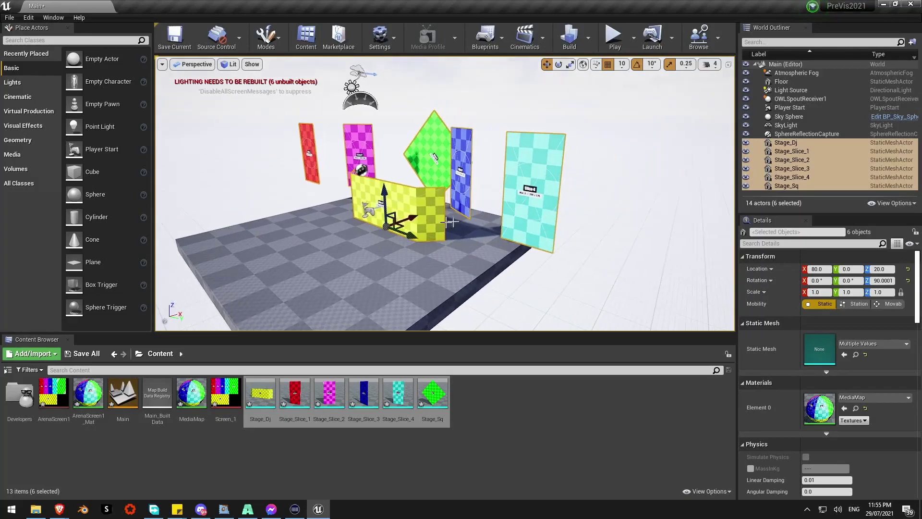
Move the six stage meshes together along the floor to X -100 and deselect them
{"action": "left_click_drag", "start_coordinate": [408, 219], "coordinate": [346, 239]}
{"action": "right_click_drag", "start_coordinate": [346, 239], "coordinate": [354, 240]}
{"action": "key", "text": "d"}
{"action": "left_click_drag", "start_coordinate": [333, 228], "coordinate": [357, 222]}
{"action": "right_click_drag", "start_coordinate": [356, 222], "coordinate": [393, 225]}
{"action": "key", "text": "w"}
{"action": "key", "text": "a"}
{"action": "key", "text": "s"}
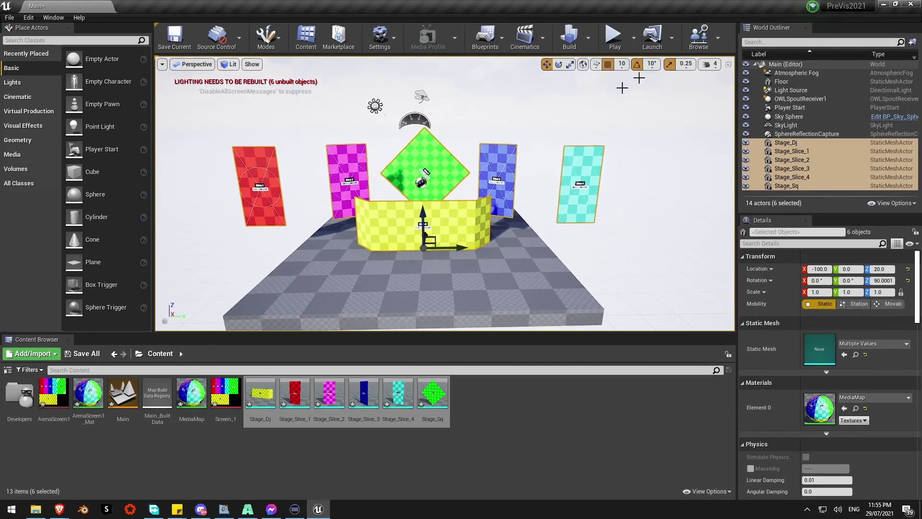
{"action": "left_click", "coordinate": [630, 167]}
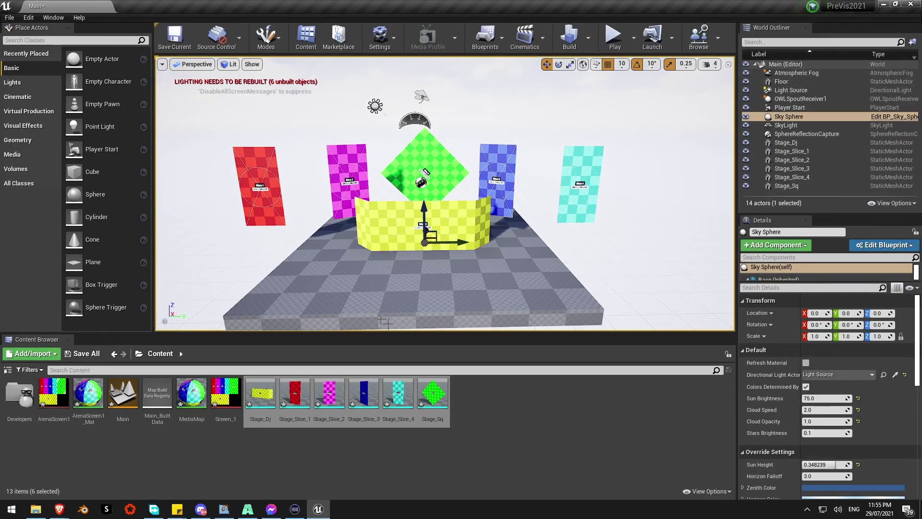
Apply the ArenaScreen1_Mat material to each of the six stage meshes: the four slices, the diamond and the DJ booth
{"action": "left_click", "coordinate": [192, 416]}
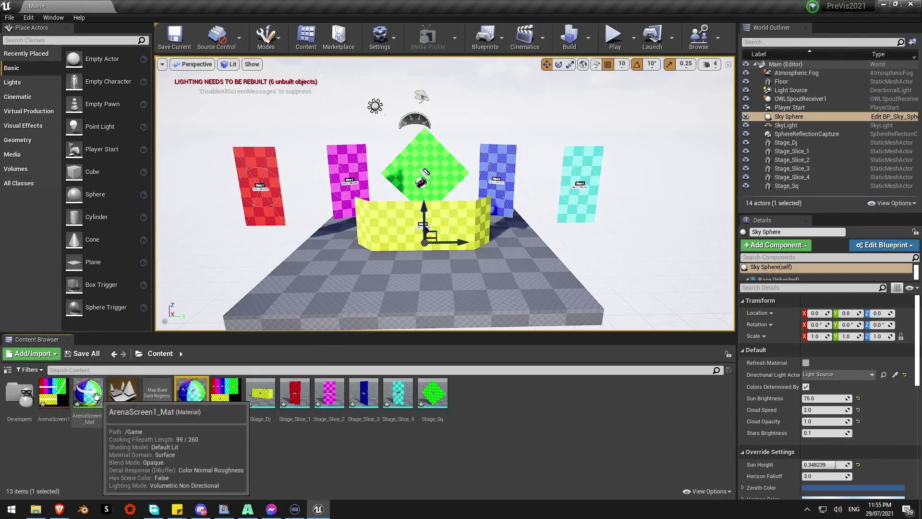
{"action": "left_click_drag", "start_coordinate": [96, 396], "coordinate": [254, 211]}
{"action": "left_click_drag", "start_coordinate": [89, 422], "coordinate": [348, 183]}
{"action": "left_click_drag", "start_coordinate": [98, 375], "coordinate": [413, 179]}
{"action": "left_click_drag", "start_coordinate": [88, 391], "coordinate": [409, 241]}
{"action": "left_click_drag", "start_coordinate": [88, 393], "coordinate": [498, 178]}
{"action": "left_click_drag", "start_coordinate": [88, 391], "coordinate": [581, 185]}
Hide the Sky Sphere, Light Source and Atmospheric Fog so the stage screens stand against a dark background
{"action": "left_click", "coordinate": [747, 134]}
{"action": "left_click", "coordinate": [745, 117]}
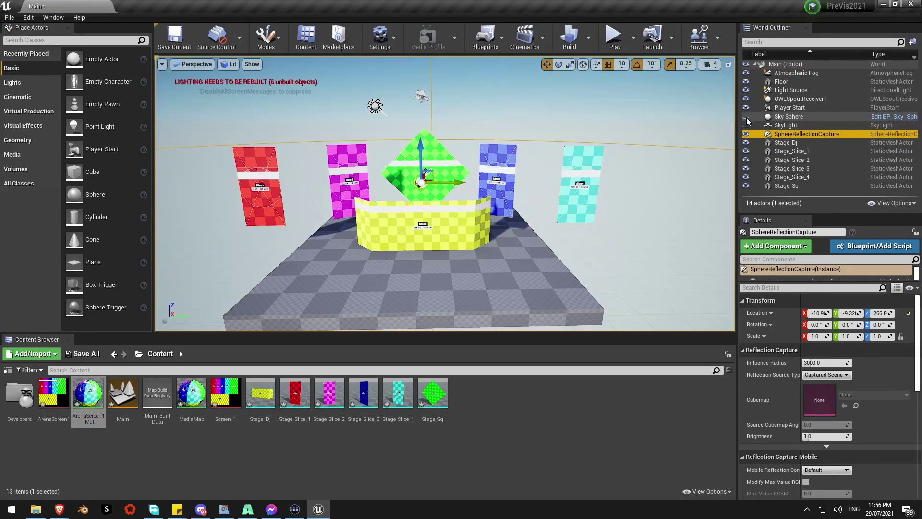
{"action": "left_click", "coordinate": [746, 90]}
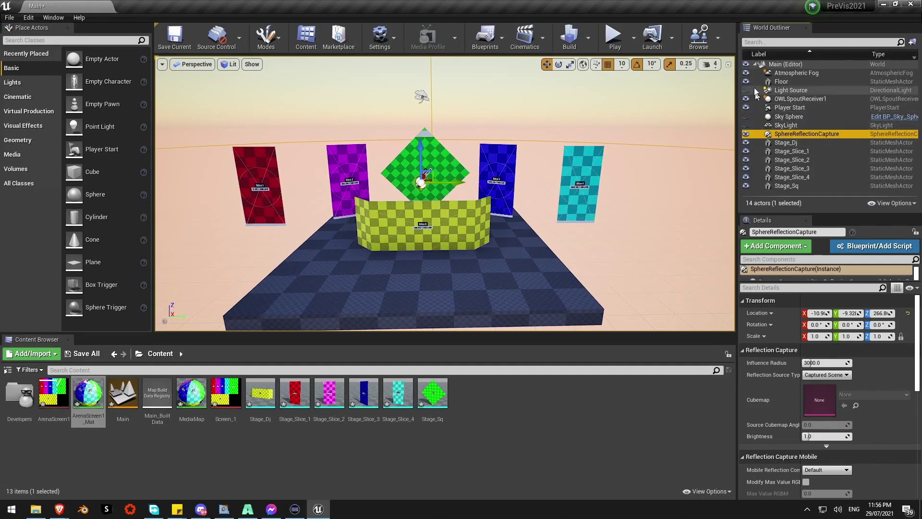
{"action": "left_click", "coordinate": [746, 73]}
{"action": "mouse_move", "coordinate": [513, 152]}
{"action": "right_mouse_down"}
{"action": "mouse_move", "coordinate": [495, 170]}
{"action": "mouse_move", "coordinate": [508, 158]}
{"action": "mouse_move", "coordinate": [490, 154]}
{"action": "mouse_move", "coordinate": [482, 170]}
{"action": "mouse_move", "coordinate": [510, 140]}
{"action": "mouse_move", "coordinate": [473, 147]}
{"action": "mouse_move", "coordinate": [515, 117]}
{"action": "mouse_move", "coordinate": [526, 151]}
{"action": "right_mouse_up"}
{"action": "key", "text": "Escape"}
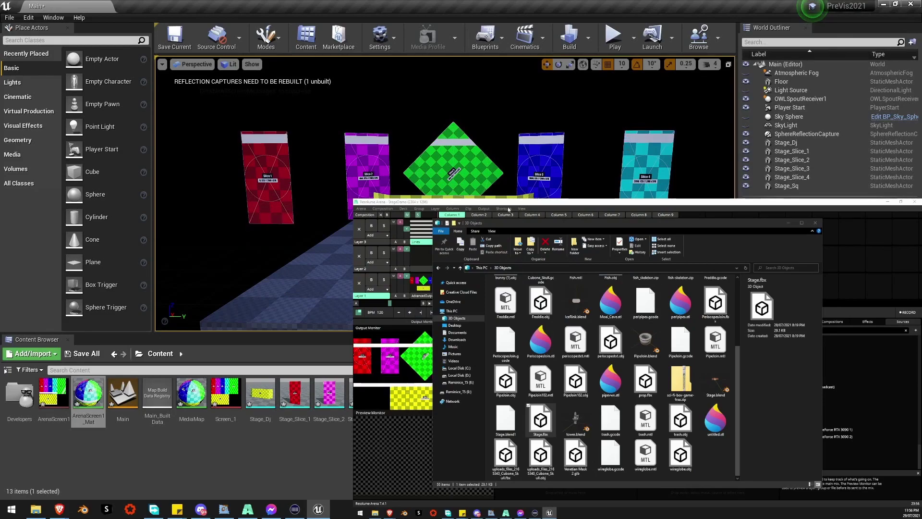
Switch to Resolume Arena and toggle clips across its three layers to test Unreal's live response, leaving AdvancedOutput and Lines playing
{"action": "left_click", "coordinate": [423, 284]}
{"action": "left_click", "coordinate": [482, 231]}
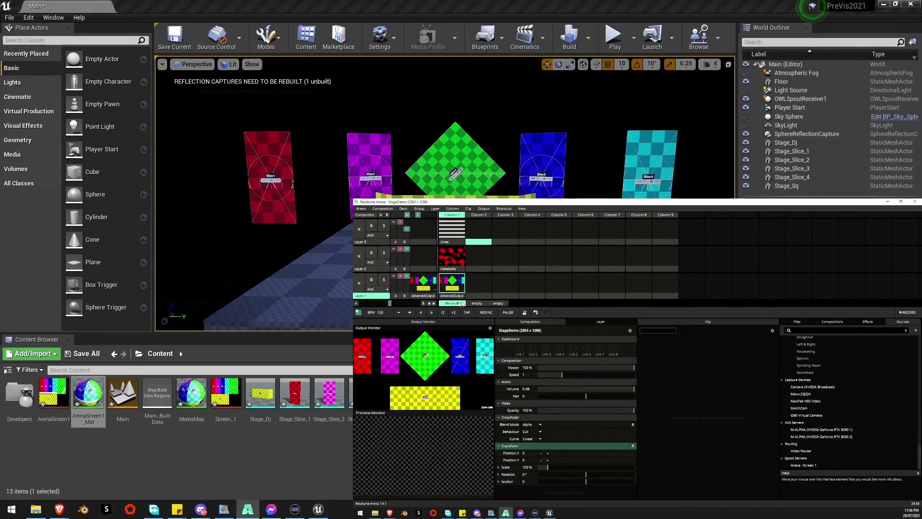
{"action": "left_click", "coordinate": [459, 253]}
{"action": "left_click", "coordinate": [485, 280]}
{"action": "left_click", "coordinate": [482, 256]}
{"action": "left_click", "coordinate": [455, 234]}
{"action": "left_click", "coordinate": [457, 256]}
{"action": "left_click", "coordinate": [458, 283]}
{"action": "left_click", "coordinate": [456, 231]}
{"action": "left_click", "coordinate": [482, 229]}
{"action": "left_click", "coordinate": [479, 257]}
{"action": "left_click", "coordinate": [472, 284]}
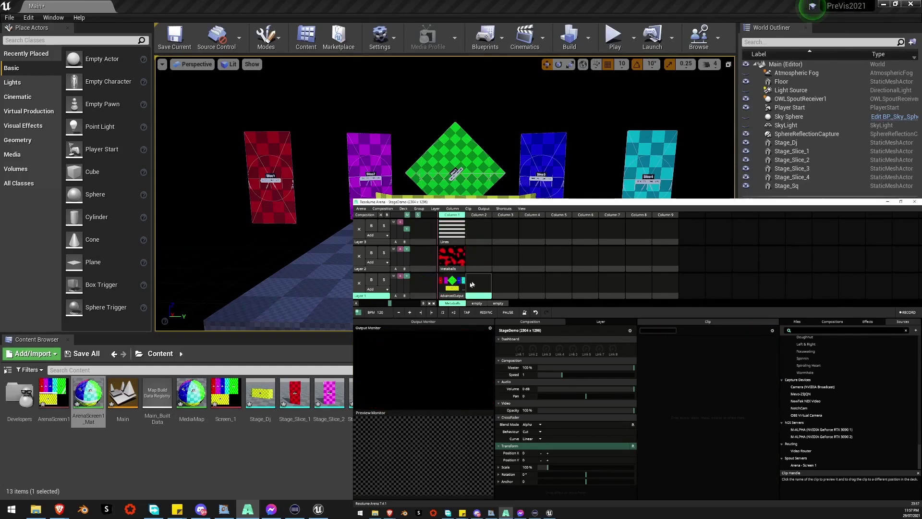
{"action": "left_click", "coordinate": [455, 280]}
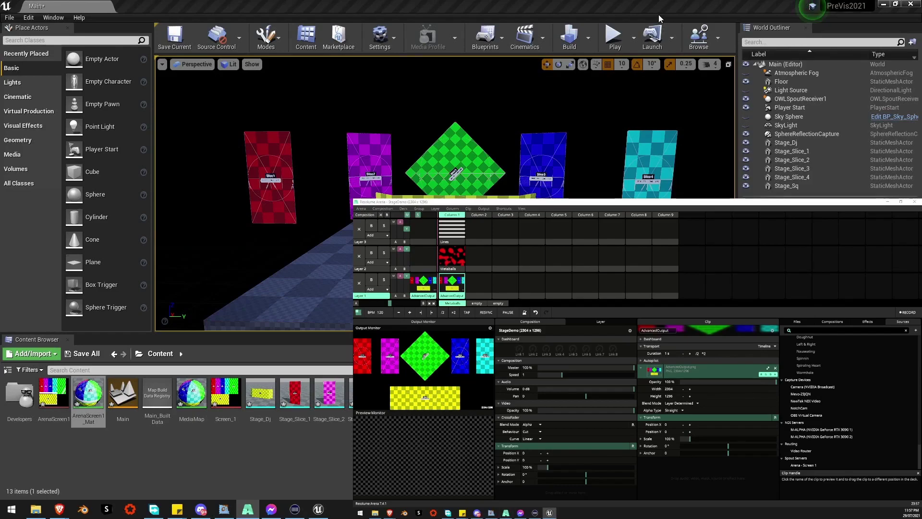
{"action": "left_click", "coordinate": [451, 229]}
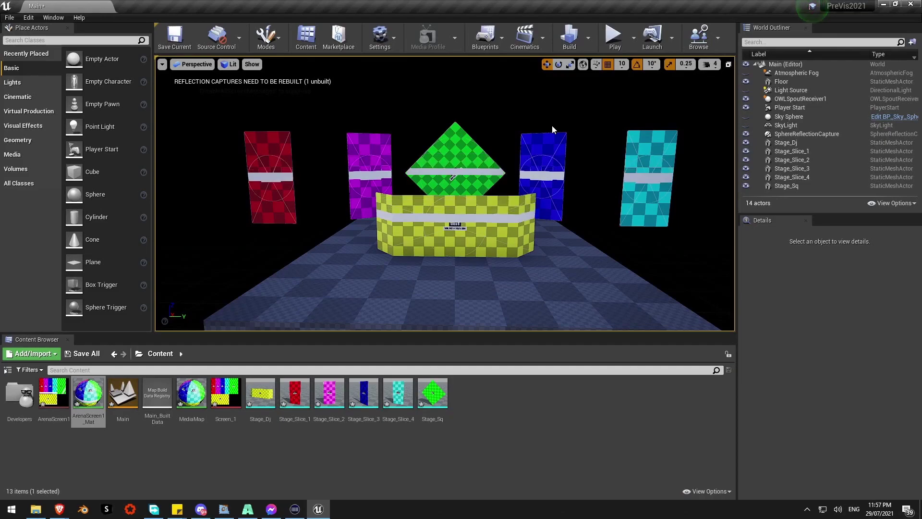
Switch back to Unreal Editor and disable Use Less CPU when in Background in the editor's performance preferences
{"action": "left_click", "coordinate": [162, 65]}
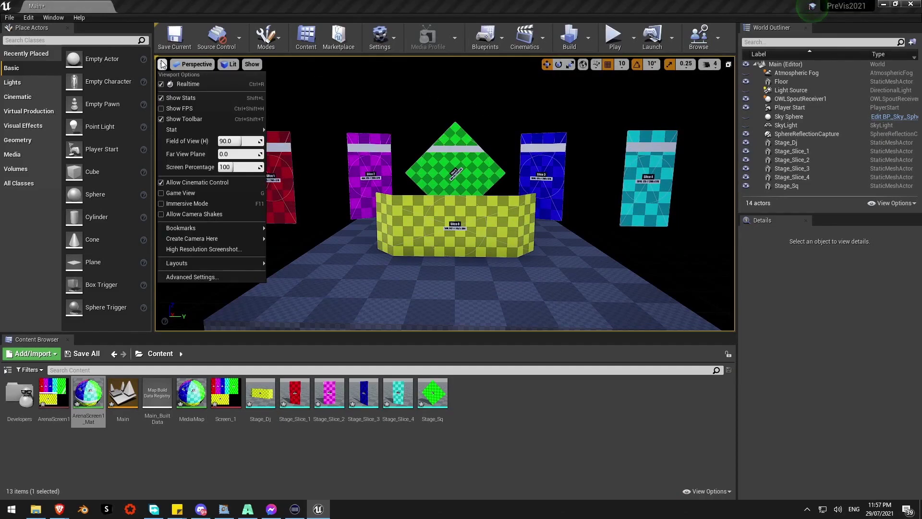
{"action": "left_click", "coordinate": [207, 277]}
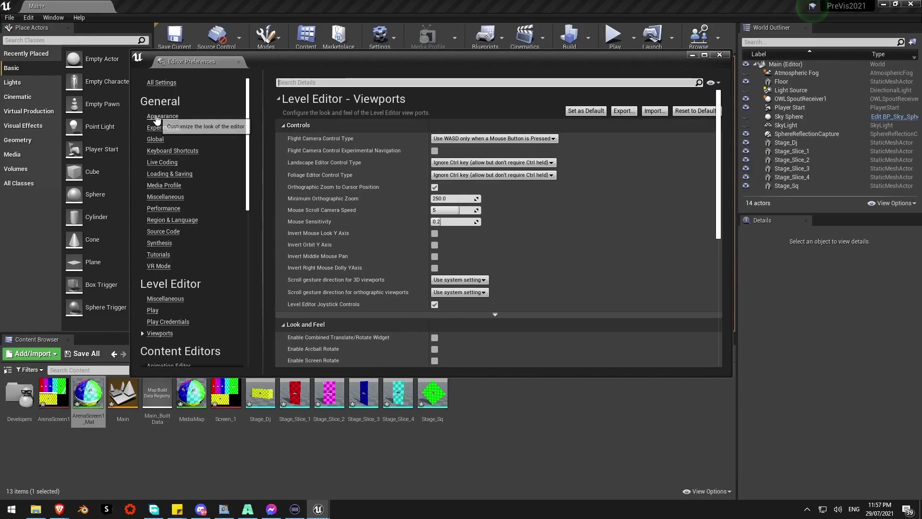
{"action": "left_click", "coordinate": [164, 208]}
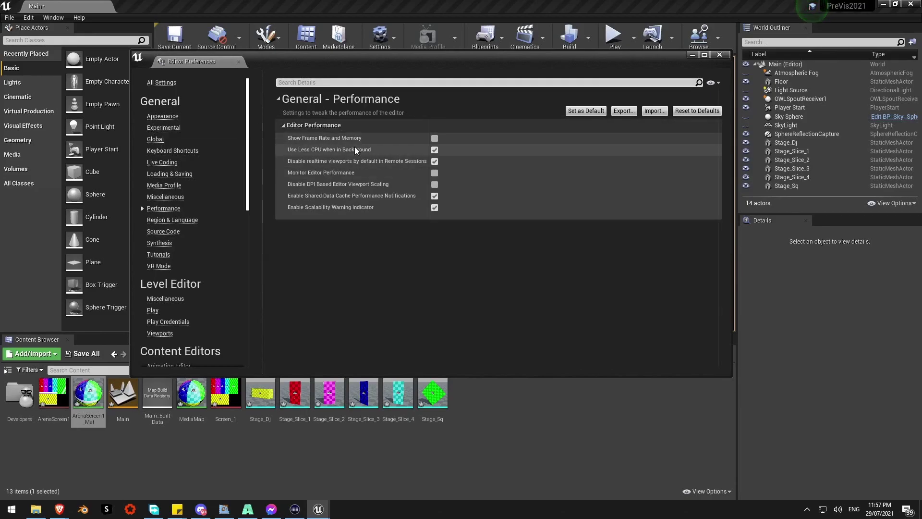
{"action": "left_click", "coordinate": [435, 150]}
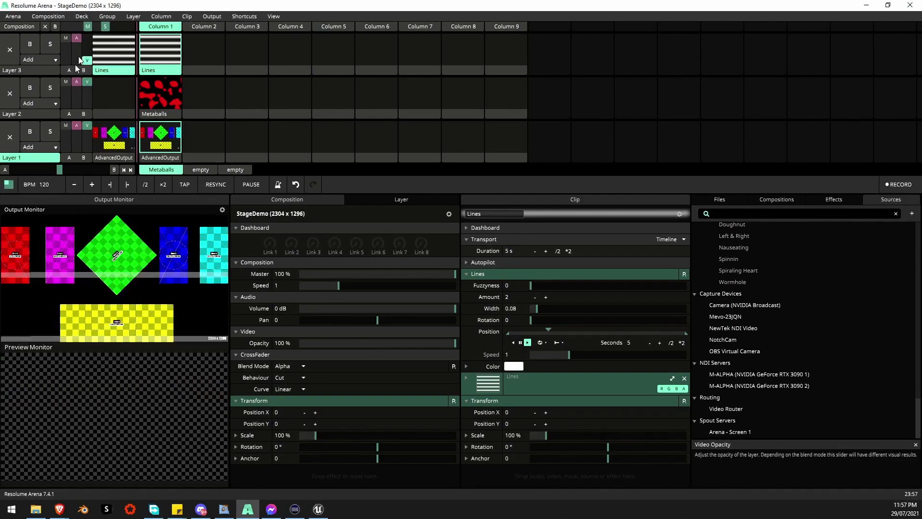
Switch to Resolume Arena and trigger the Metaballs clip on Layer 2
{"action": "left_click", "coordinate": [169, 97]}
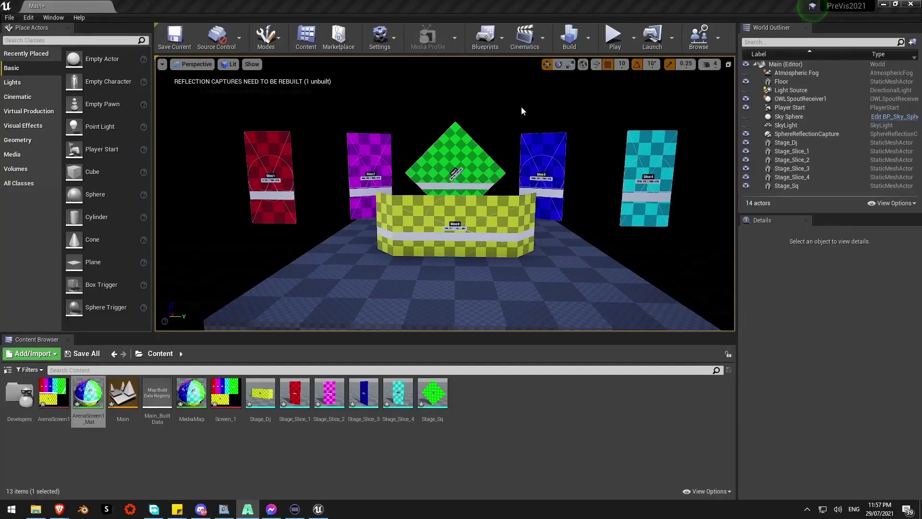
Delete Stage_Dj, Stage_Slice_1 to Stage_Slice_4, Stage_Sq and MediaMap from the Content folder, confirming the deletion
{"action": "right_click_drag", "start_coordinate": [522, 111], "coordinate": [523, 160]}
{"action": "scroll", "coordinate": [494, 257], "scroll_direction": "down", "scroll_amount": 5}
{"action": "left_click", "coordinate": [494, 257]}
{"action": "left_click_drag", "start_coordinate": [494, 257], "coordinate": [355, 168], "text": "alt"}
{"action": "mouse_move", "coordinate": [354, 168]}
{"action": "right_mouse_down"}
{"action": "mouse_move", "coordinate": [358, 176]}
{"action": "mouse_move", "coordinate": [364, 165]}
{"action": "right_mouse_up"}
{"action": "left_click", "coordinate": [260, 393]}
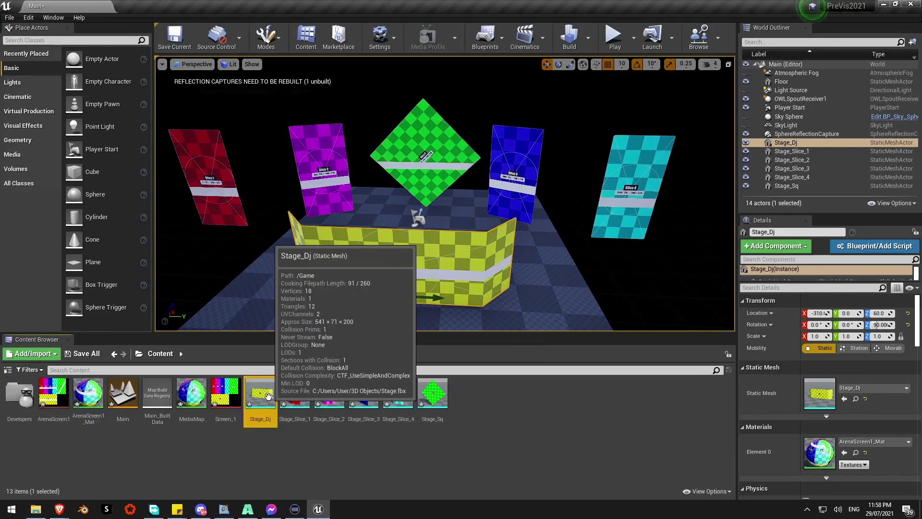
{"action": "key", "text": "Delete"}
{"action": "left_click", "coordinate": [410, 408]}
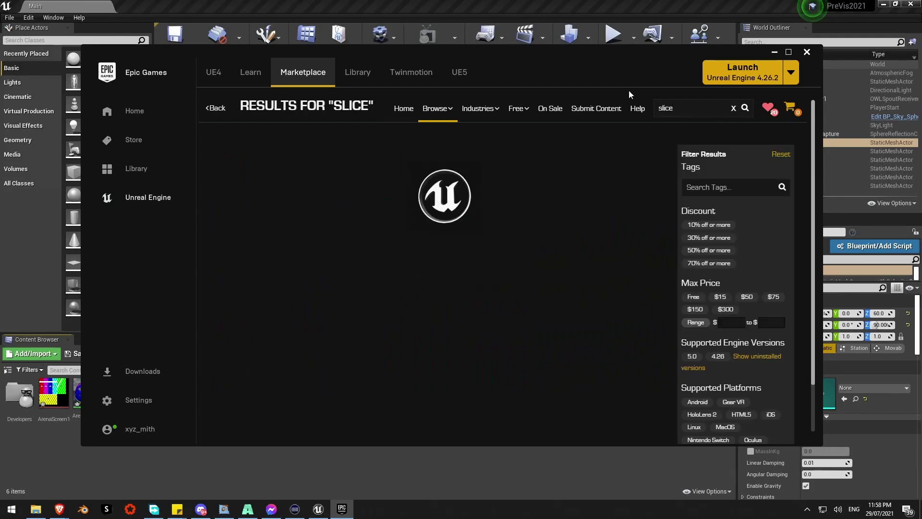
View the Slice Importer page in the Epic Games Launcher Marketplace, and enable the Slice Importer plugin in Unreal Editor
{"action": "left_click", "coordinate": [628, 210]}
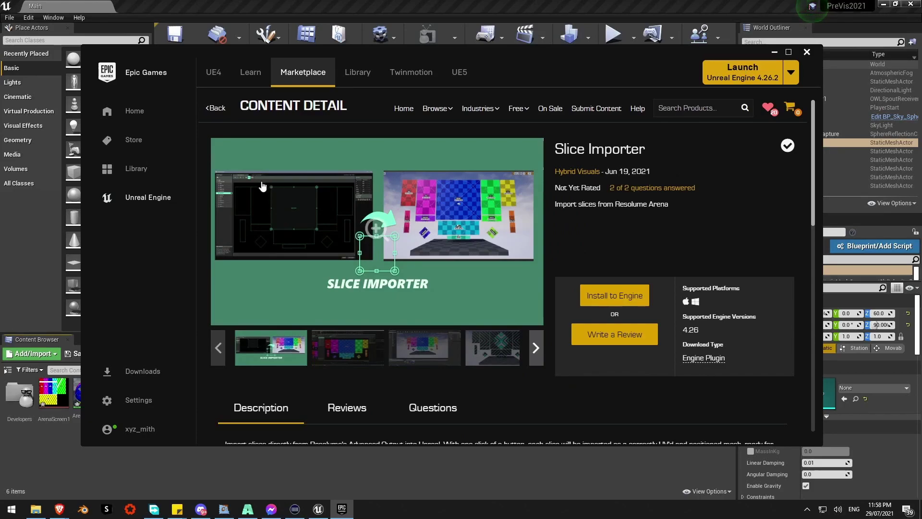
{"action": "left_click", "coordinate": [805, 52]}
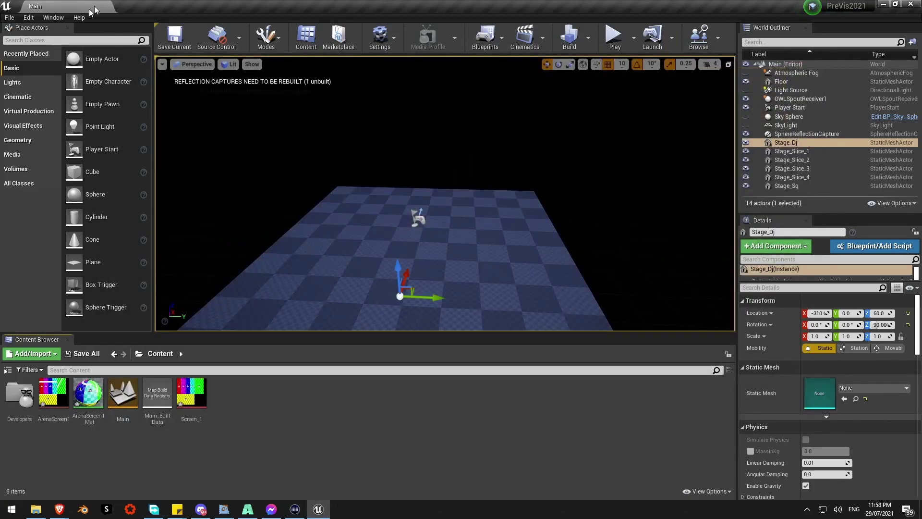
{"action": "left_click", "coordinate": [53, 17]}
{"action": "mouse_move", "coordinate": [22, 23]}
{"action": "left_click", "coordinate": [52, 166]}
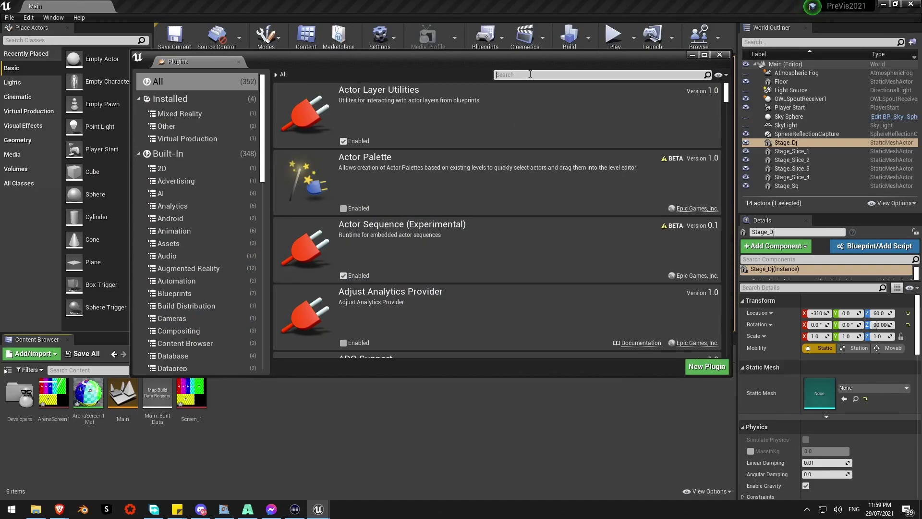
{"action": "type", "text": "slice"}
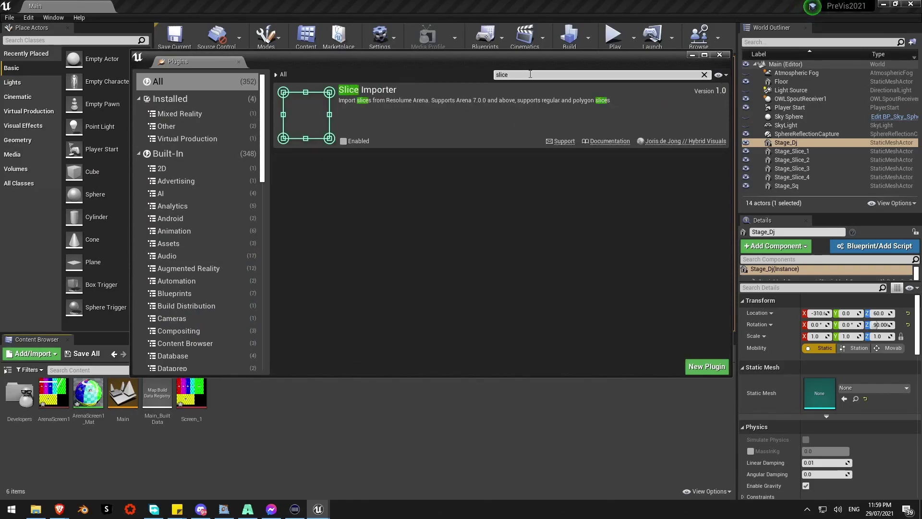
{"action": "left_click", "coordinate": [342, 140]}
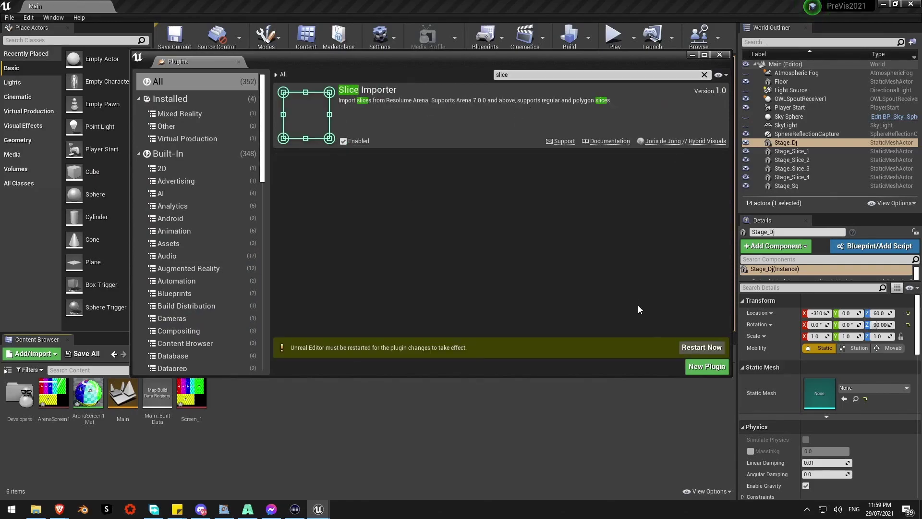
Restart Unreal Editor with ArenaScreen1, ArenaScreen1_Mat and Screen_1 saved, and close the Plugins window
{"action": "left_click", "coordinate": [710, 351]}
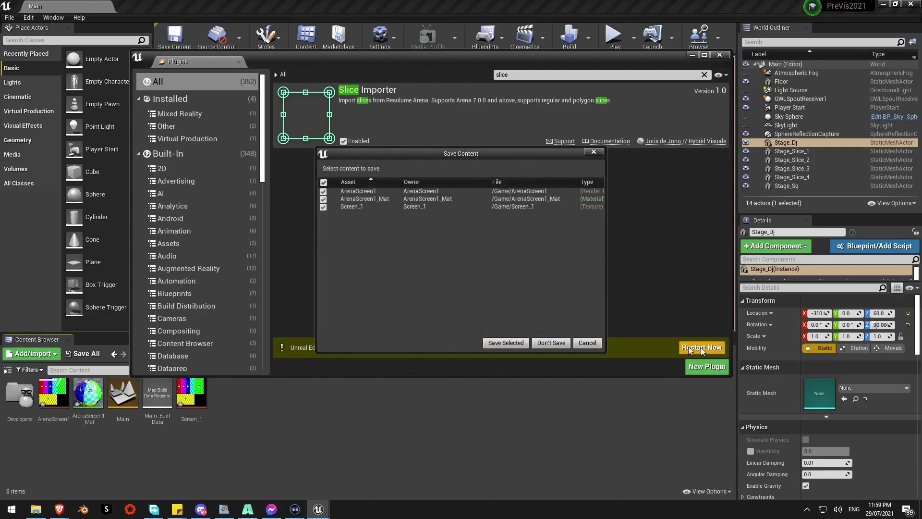
{"action": "left_click", "coordinate": [505, 343]}
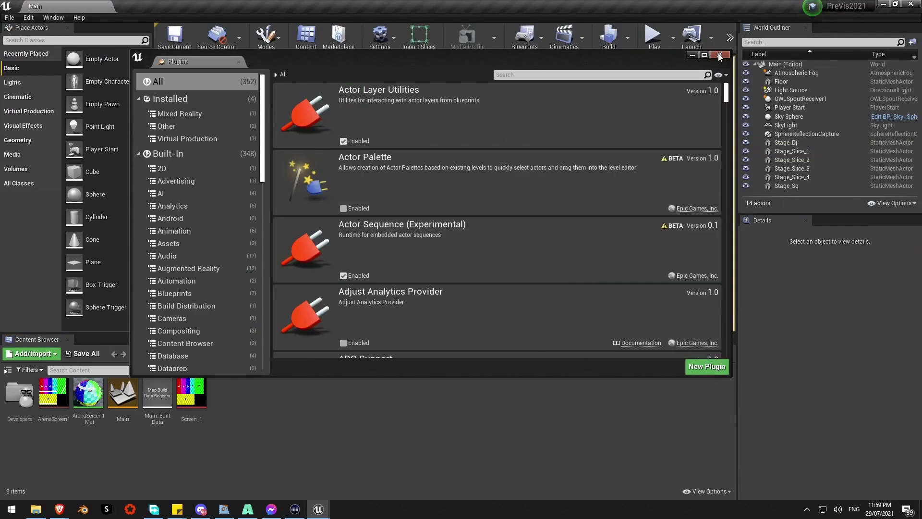
{"action": "left_click", "coordinate": [719, 56]}
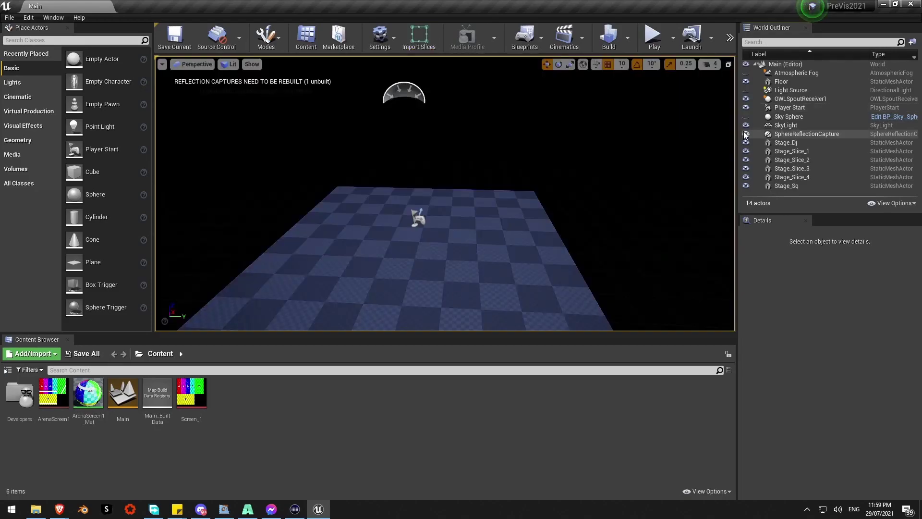
Hide the fog, sky, lighting and reflection capture actors, and import the slices from Resolume Arena into the level
{"action": "left_click", "coordinate": [744, 126]}
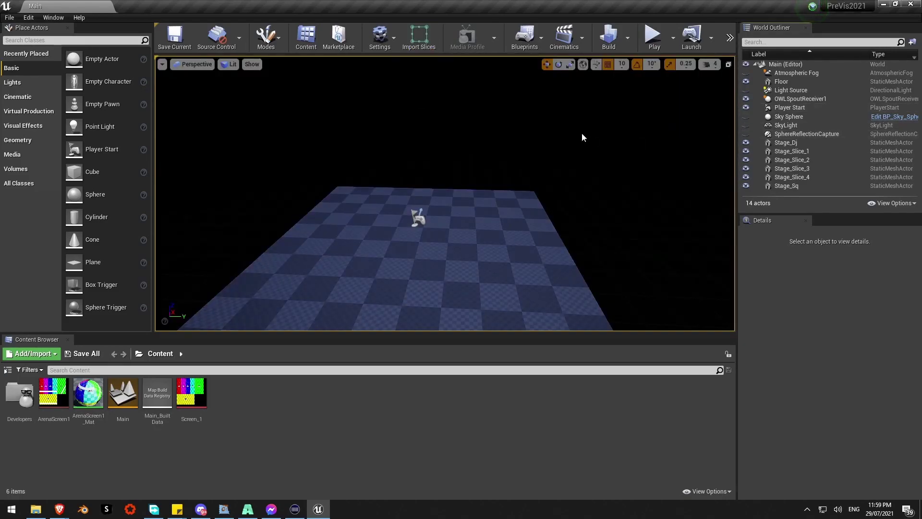
{"action": "mouse_move", "coordinate": [540, 137]}
{"action": "right_mouse_down"}
{"action": "mouse_move", "coordinate": [550, 151]}
{"action": "mouse_move", "coordinate": [534, 151]}
{"action": "mouse_move", "coordinate": [538, 132]}
{"action": "right_mouse_up"}
{"action": "right_click_drag", "start_coordinate": [530, 193], "coordinate": [528, 176]}
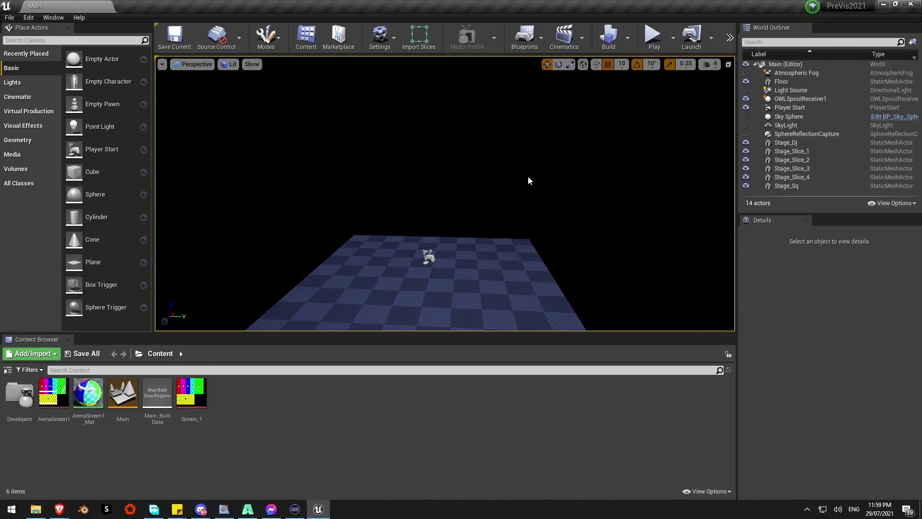
{"action": "left_click", "coordinate": [422, 37]}
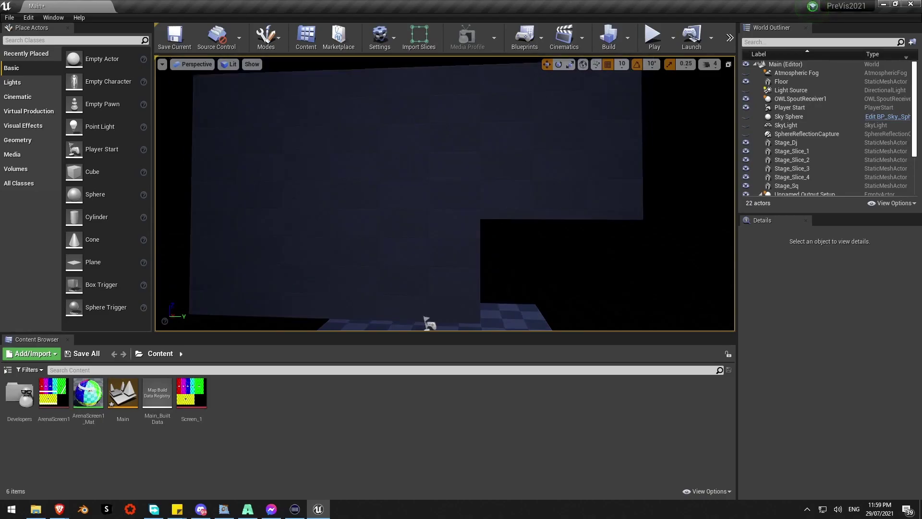
{"action": "mouse_move", "coordinate": [467, 195]}
{"action": "right_mouse_down"}
{"action": "mouse_move", "coordinate": [461, 183]}
{"action": "mouse_move", "coordinate": [470, 194]}
{"action": "right_mouse_up"}
Apply the ArenaScreen1_Mat material to the slice meshes imported from Arena, including Slice 1 and Slice 2
{"action": "left_click", "coordinate": [355, 192]}
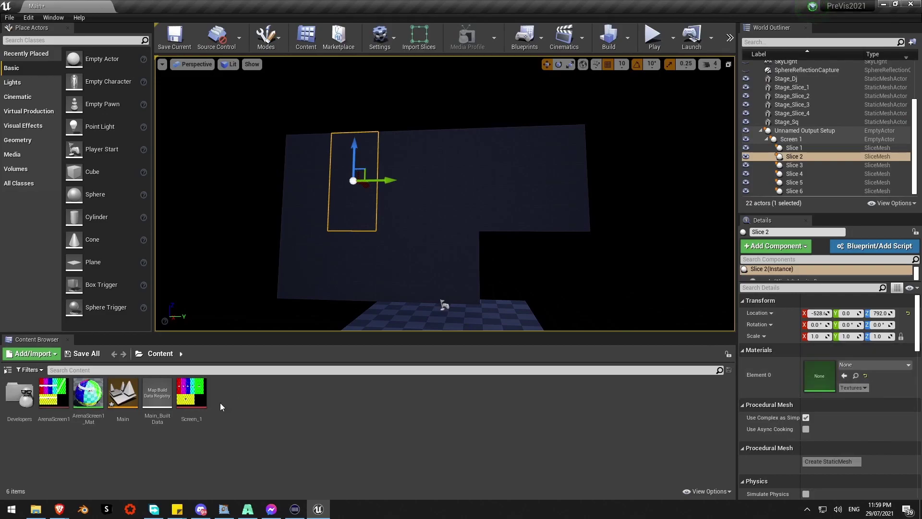
{"action": "left_click", "coordinate": [85, 394]}
{"action": "left_click_drag", "start_coordinate": [85, 393], "coordinate": [819, 381]}
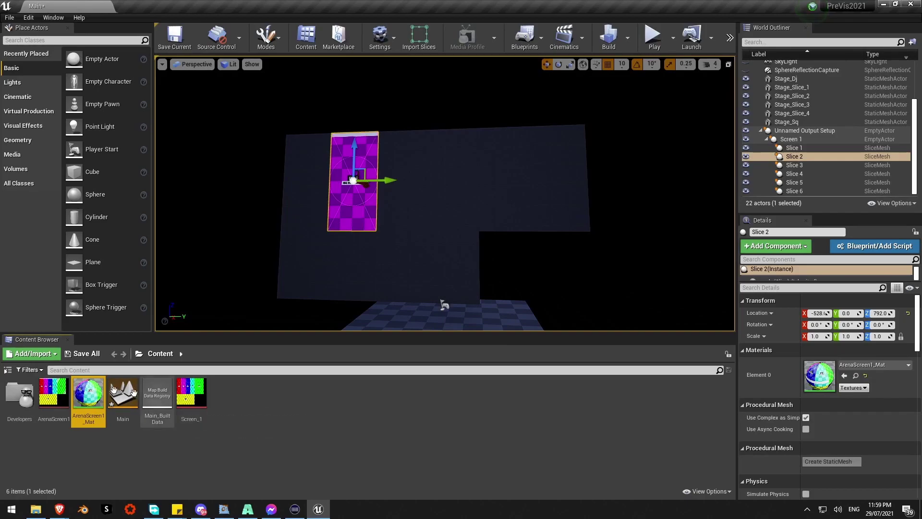
{"action": "left_click_drag", "start_coordinate": [88, 396], "coordinate": [299, 173]}
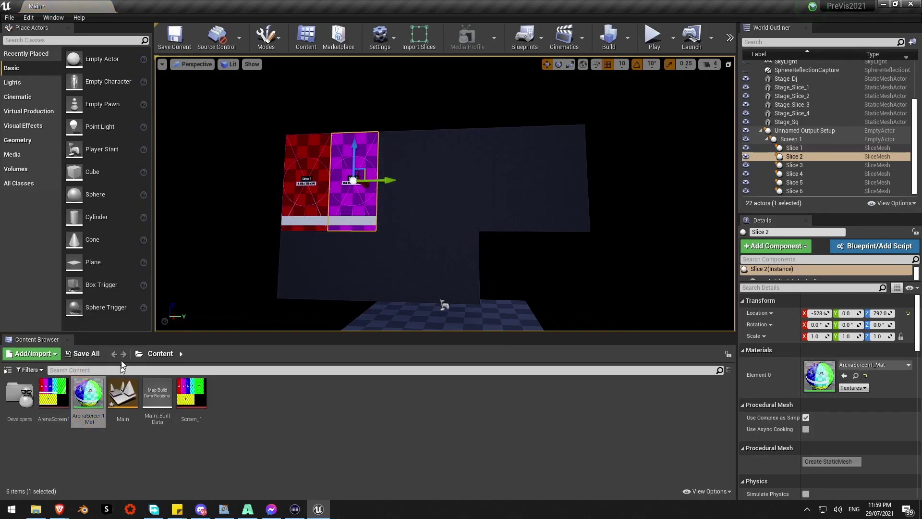
{"action": "left_click_drag", "start_coordinate": [90, 398], "coordinate": [532, 192]}
{"action": "right_click_drag", "start_coordinate": [533, 192], "coordinate": [499, 202]}
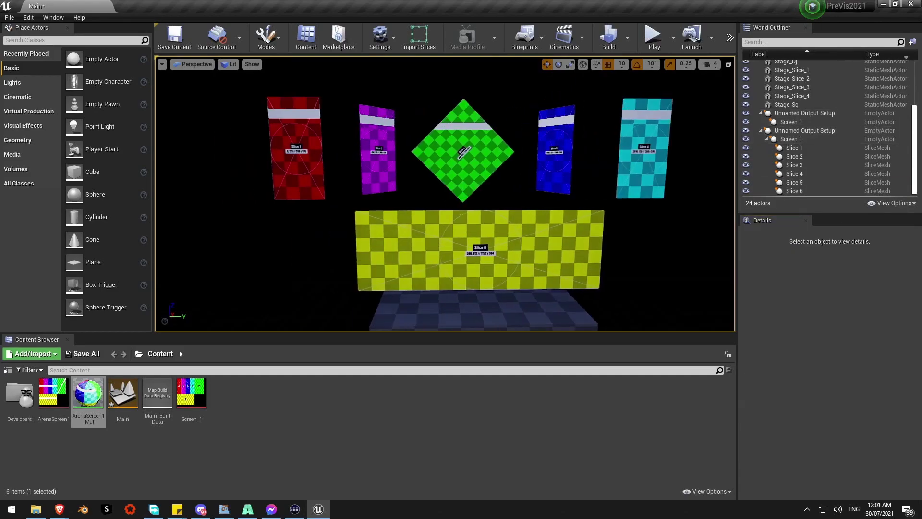
{"action": "right_click_drag", "start_coordinate": [444, 194], "coordinate": [488, 183]}
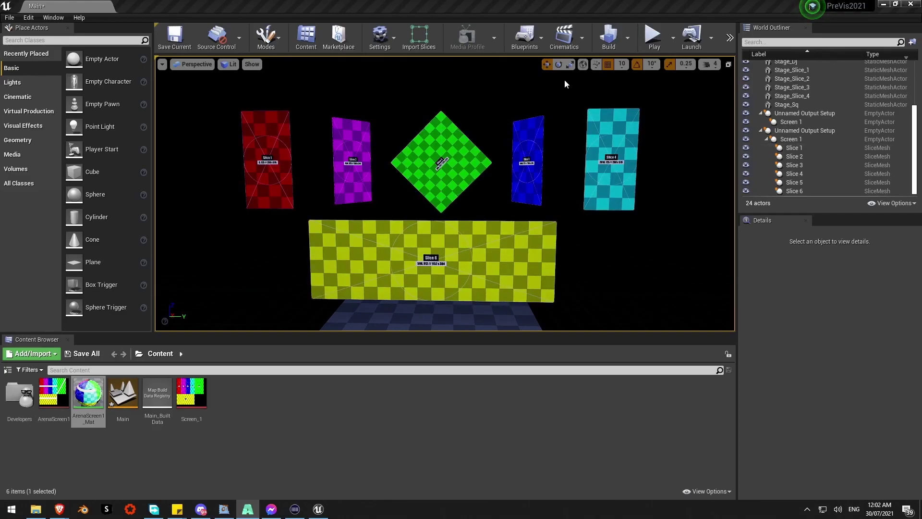
Raise the Floor to a Z location of 50 and adjust its X scale beneath the slice screens
{"action": "right_click_drag", "start_coordinate": [510, 88], "coordinate": [447, 278]}
{"action": "key", "text": "d"}
{"action": "left_click", "coordinate": [445, 244]}
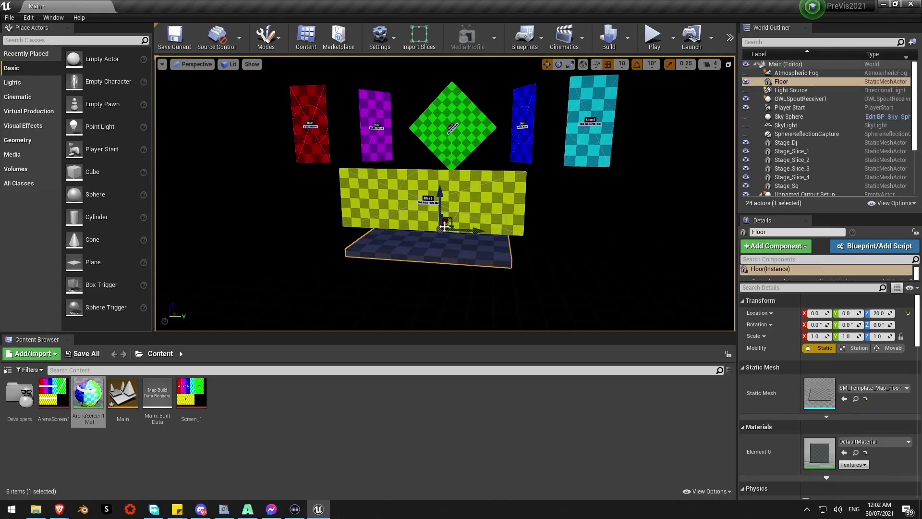
{"action": "left_click_drag", "start_coordinate": [445, 226], "coordinate": [439, 204]}
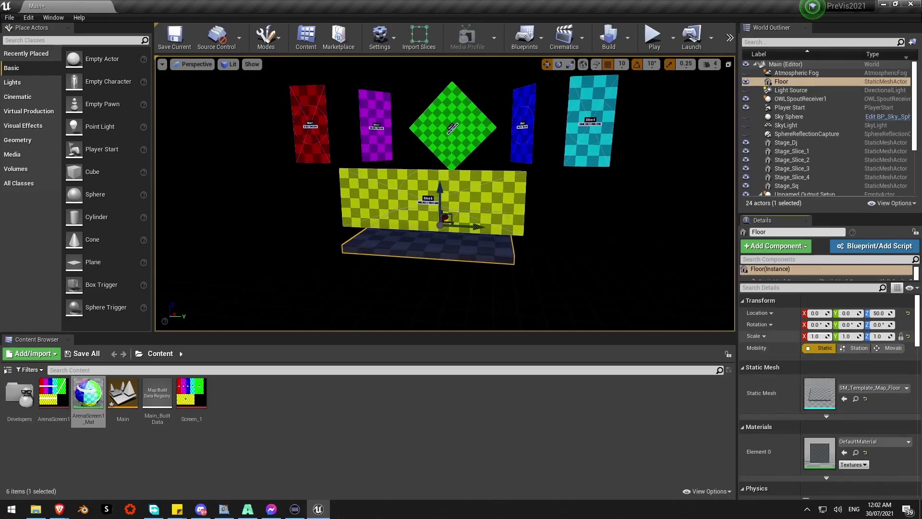
{"action": "left_click_drag", "start_coordinate": [817, 336], "coordinate": [845, 336]}
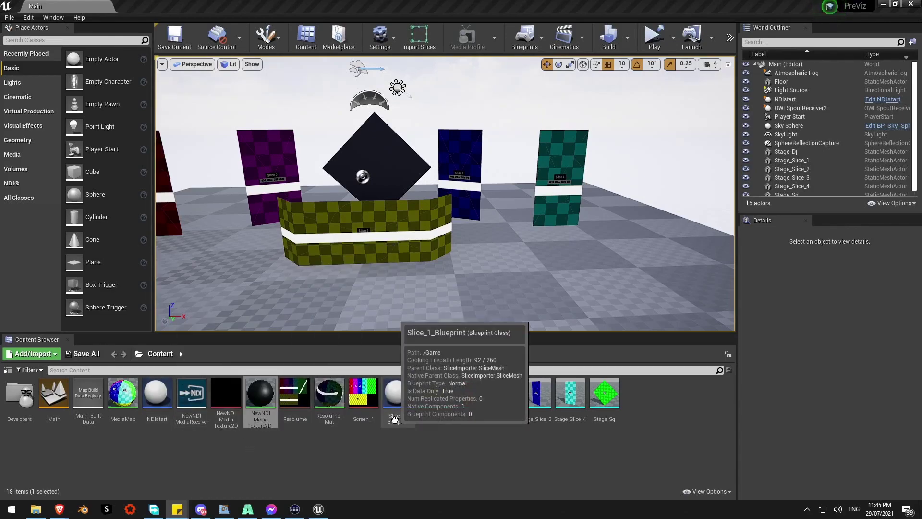
In the PreViz project, apply the NewNDIMediaTexture2D material to the four stage slices and the DJ booth
{"action": "key", "text": "s"}
{"action": "right_click_drag", "start_coordinate": [444, 194], "coordinate": [408, 235]}
{"action": "key", "text": "w"}
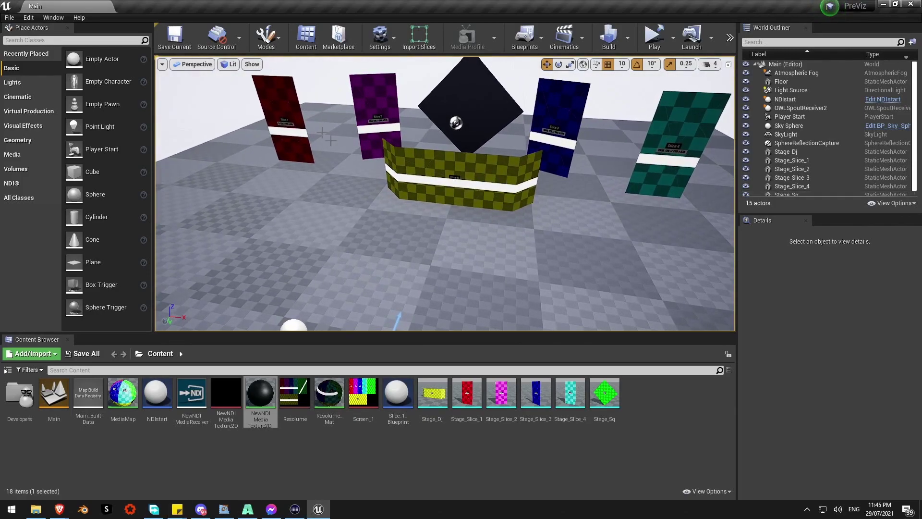
{"action": "right_click_drag", "start_coordinate": [381, 166], "coordinate": [420, 122]}
{"action": "left_click", "coordinate": [676, 39]}
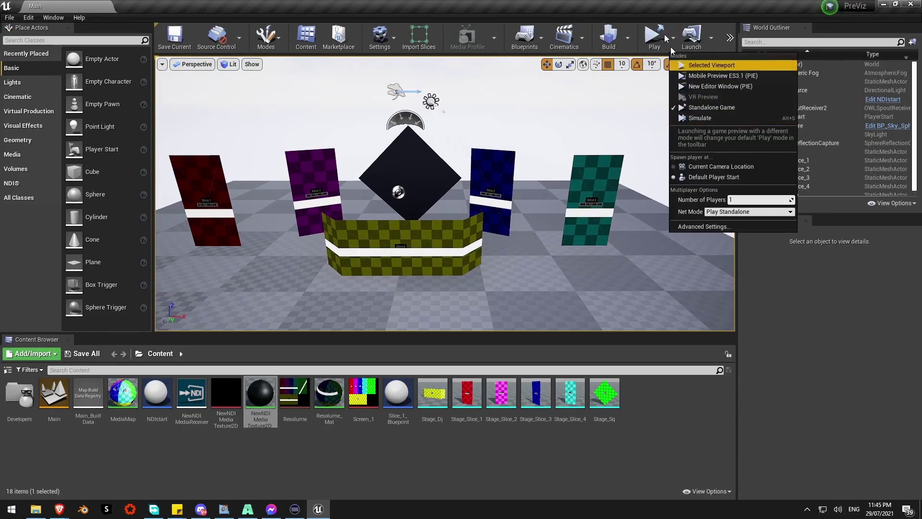
{"action": "right_click_drag", "start_coordinate": [504, 225], "coordinate": [503, 185]}
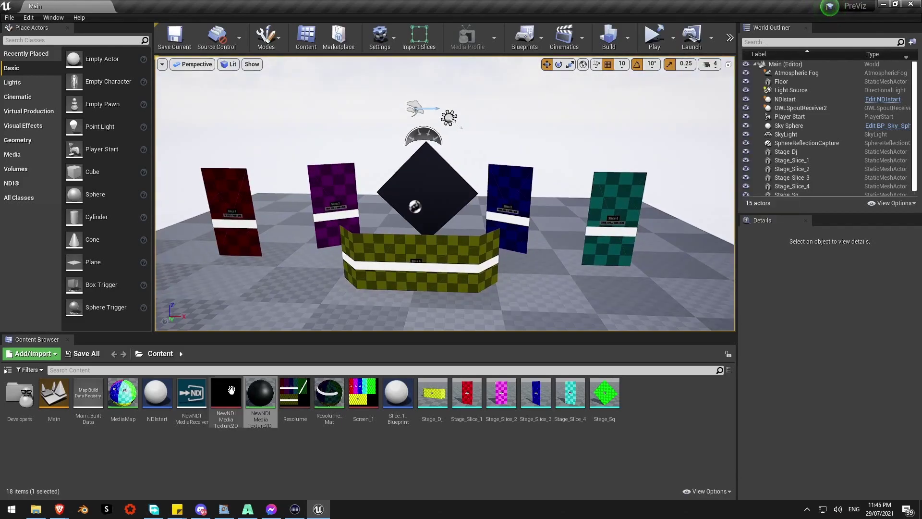
{"action": "left_click_drag", "start_coordinate": [259, 400], "coordinate": [228, 210]}
{"action": "left_click_drag", "start_coordinate": [263, 374], "coordinate": [327, 223]}
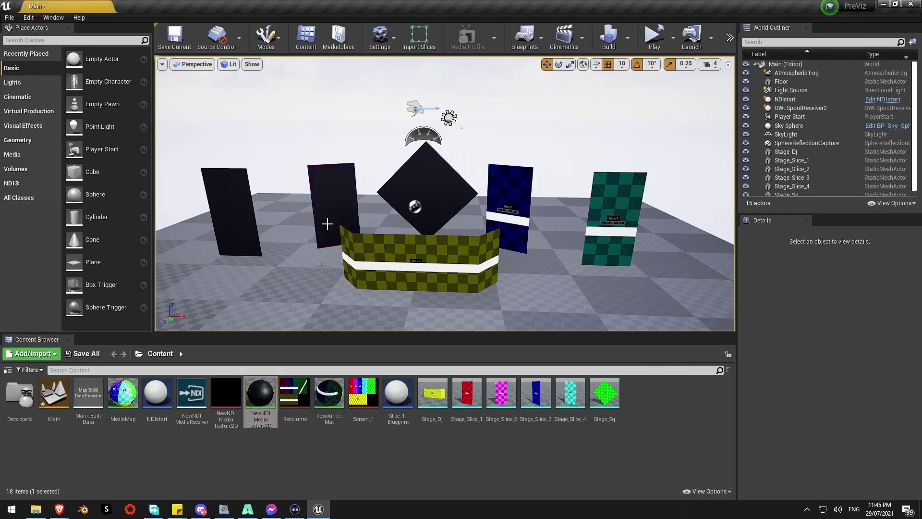
{"action": "left_click_drag", "start_coordinate": [258, 406], "coordinate": [505, 209]}
{"action": "left_click_drag", "start_coordinate": [259, 398], "coordinate": [611, 192]}
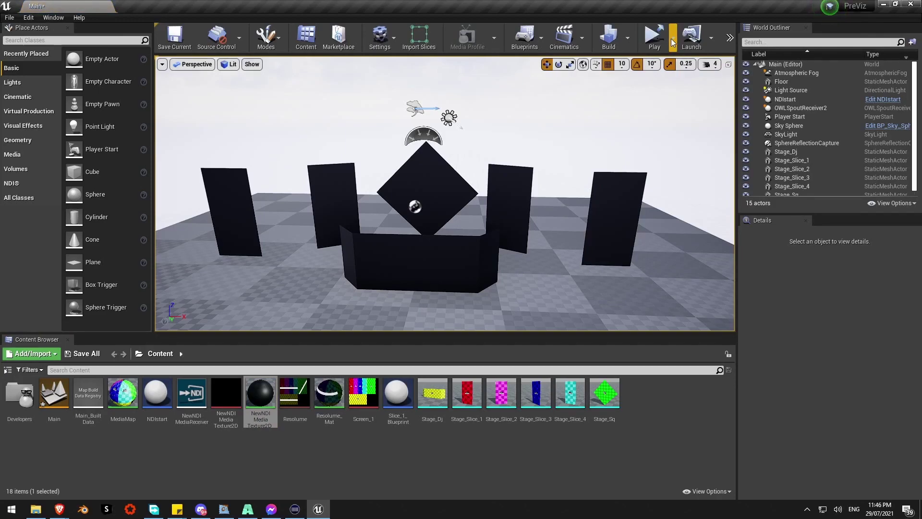
Run the PreViz level in Simulate mode to feed the NDI media to the stage screens
{"action": "left_click", "coordinate": [672, 43]}
{"action": "left_click", "coordinate": [704, 120]}
{"action": "mouse_move", "coordinate": [468, 238]}
{"action": "right_mouse_down"}
{"action": "mouse_move", "coordinate": [471, 220]}
{"action": "mouse_move", "coordinate": [456, 246]}
{"action": "mouse_move", "coordinate": [468, 238]}
{"action": "right_mouse_up"}
{"action": "key", "text": "s"}
{"action": "key", "text": "w"}
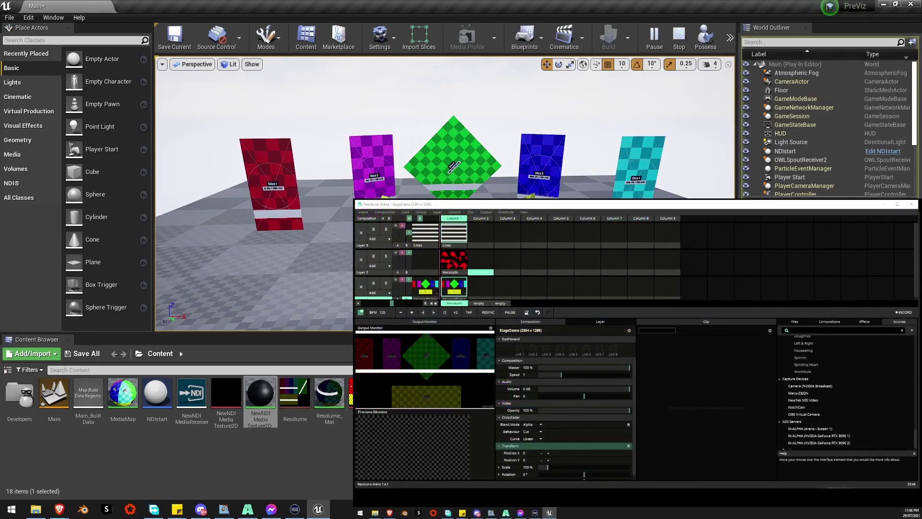
In Resolume Arena, trigger and clear the Metaballs and Lines clips to test the NDI response, leaving Lines playing
{"action": "left_click", "coordinate": [453, 264]}
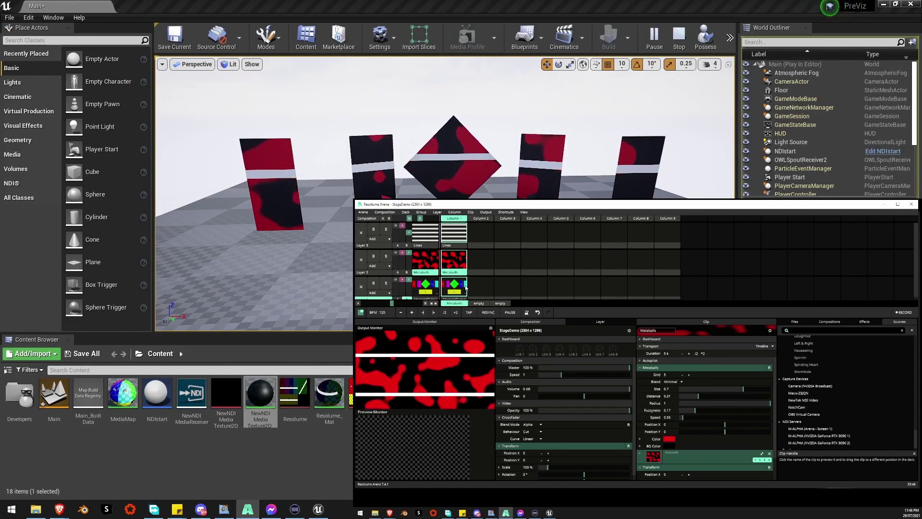
{"action": "left_click", "coordinate": [473, 263]}
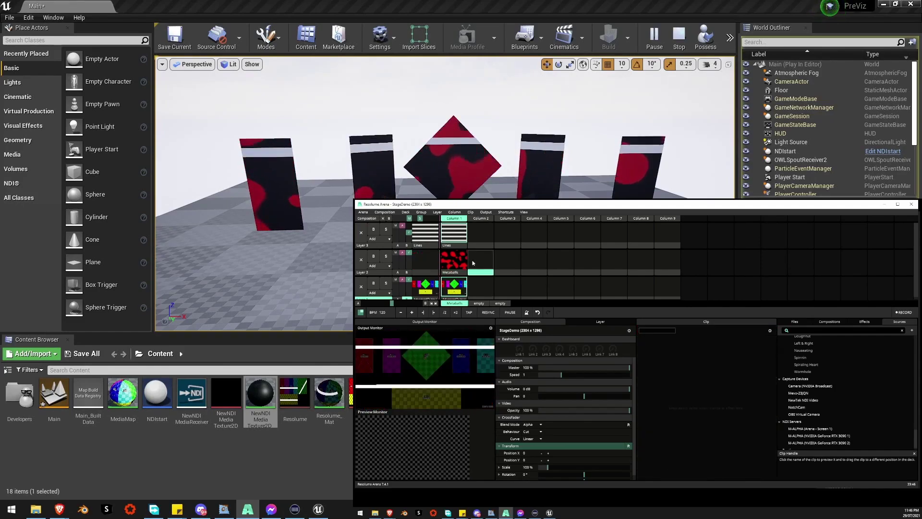
{"action": "left_click", "coordinate": [458, 235]}
{"action": "left_click", "coordinate": [474, 235]}
{"action": "left_click", "coordinate": [458, 235]}
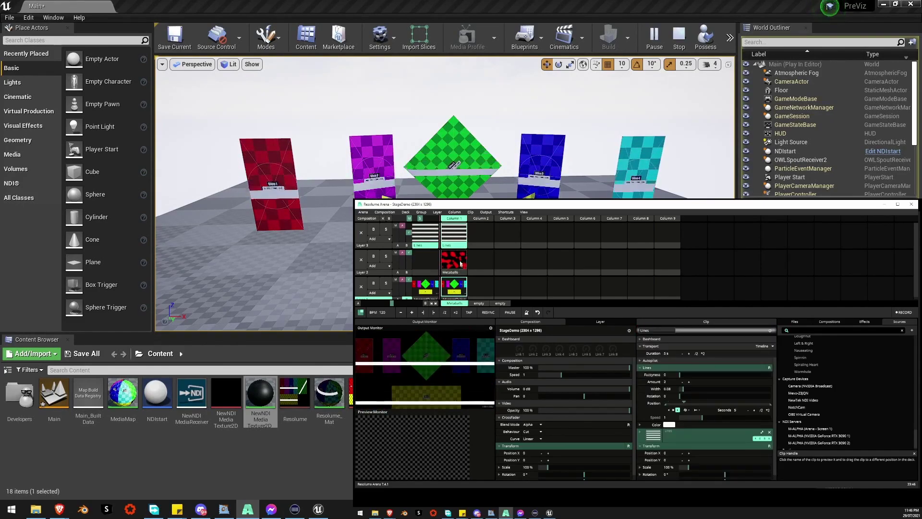
{"action": "left_click", "coordinate": [460, 263]}
{"action": "left_click", "coordinate": [480, 263]}
Examine the live NDI content on the Unreal stage screens and the DJ booth from several angles
{"action": "right_click_drag", "start_coordinate": [608, 124], "coordinate": [582, 130]}
{"action": "right_click_drag", "start_coordinate": [674, 58], "coordinate": [658, 99]}
{"action": "key", "text": "s"}
{"action": "key", "text": "d"}
{"action": "key", "text": "w"}
{"action": "left_click", "coordinate": [379, 176]}
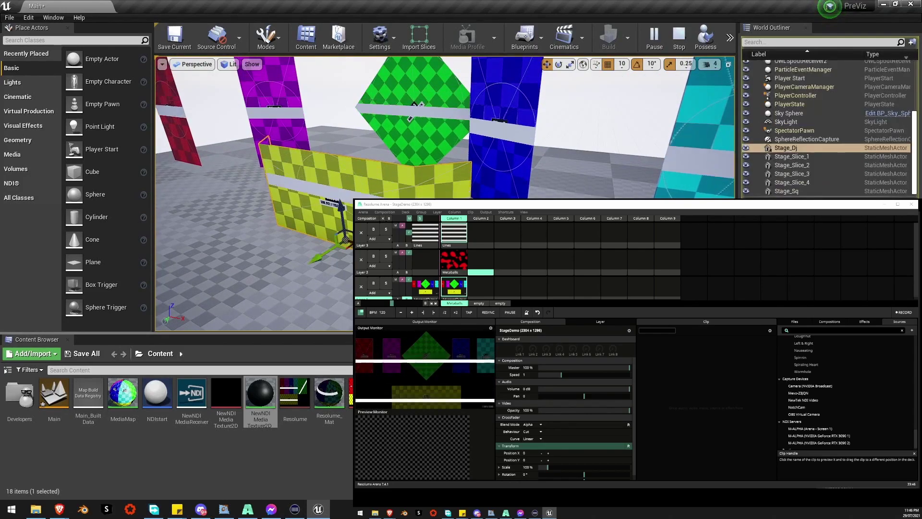
{"action": "right_click_drag", "start_coordinate": [352, 194], "coordinate": [377, 178]}
{"action": "key", "text": "s"}
{"action": "key", "text": "Escape"}
{"action": "left_click", "coordinate": [693, 112]}
{"action": "right_click_drag", "start_coordinate": [672, 124], "coordinate": [653, 136]}
{"action": "key", "text": "w"}
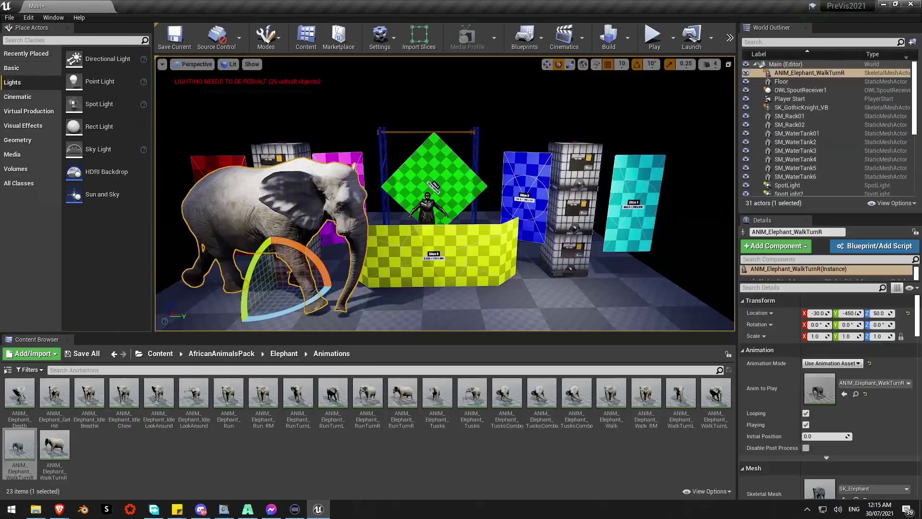
Play the PreVis2021 level and examine the dressed stage with the elephant, knight, water tanks and screens
{"action": "scroll", "coordinate": [343, 201], "scroll_direction": "down", "scroll_amount": 6}
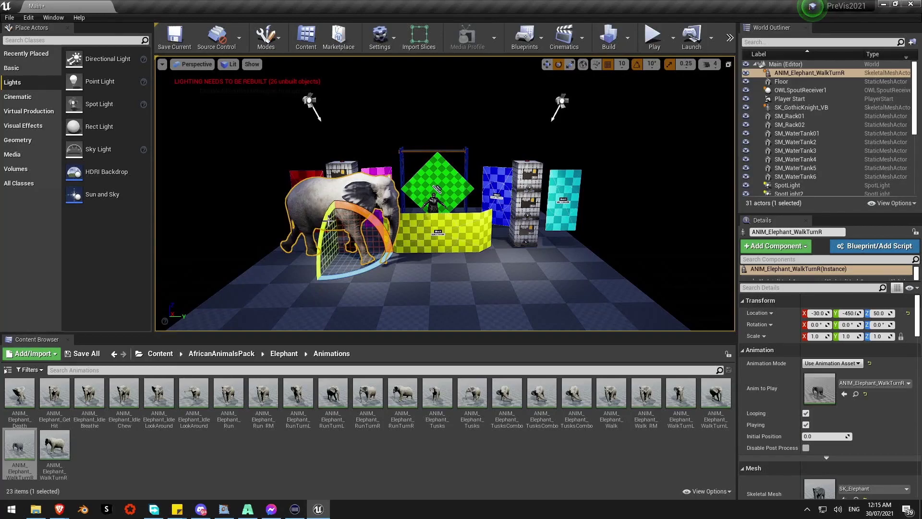
{"action": "key", "text": "w"}
{"action": "key", "text": "alt+p"}
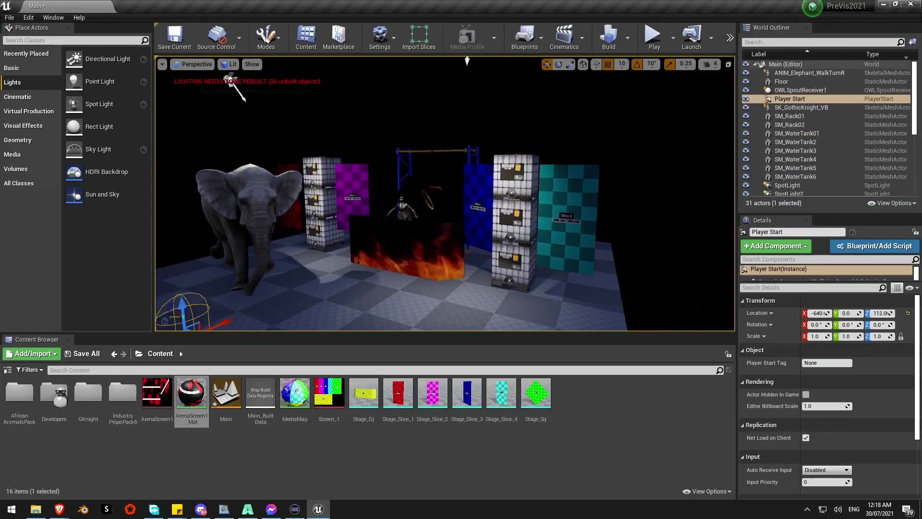
{"action": "scroll", "coordinate": [235, 88], "scroll_direction": "up", "scroll_amount": 5}
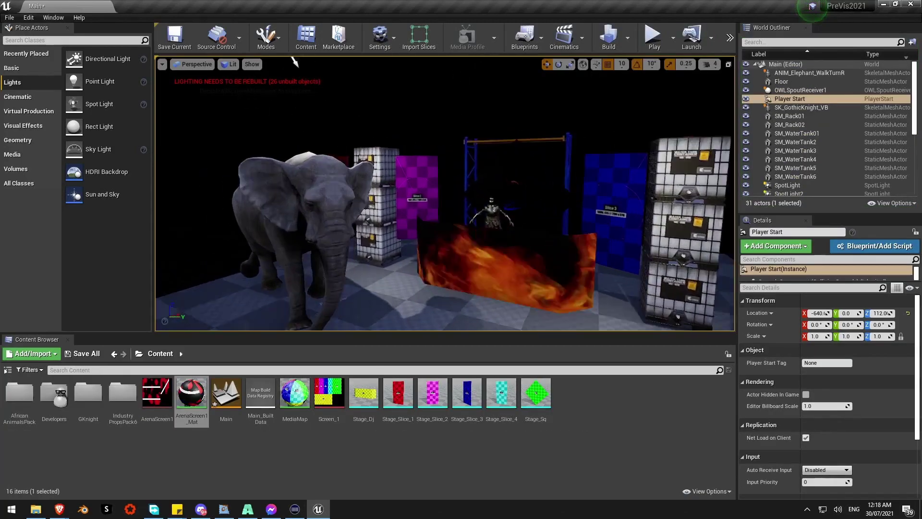